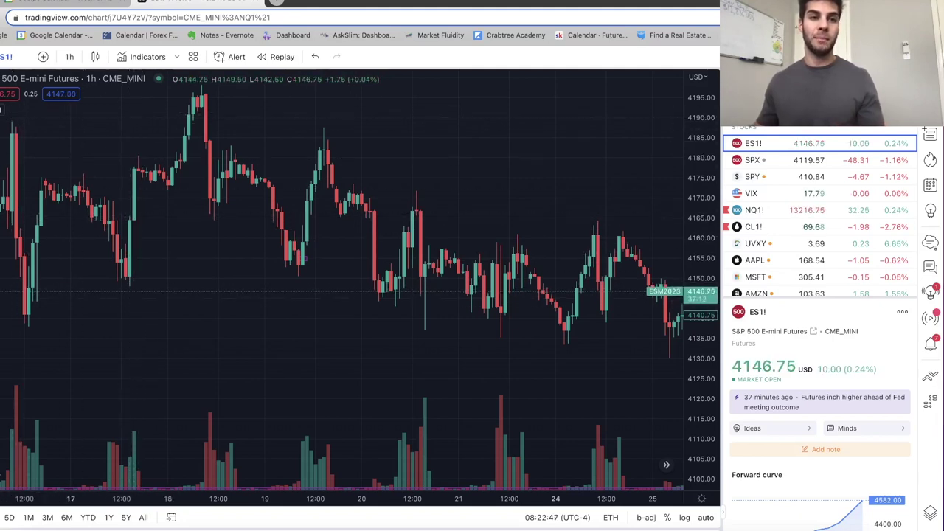
click(22, 202)
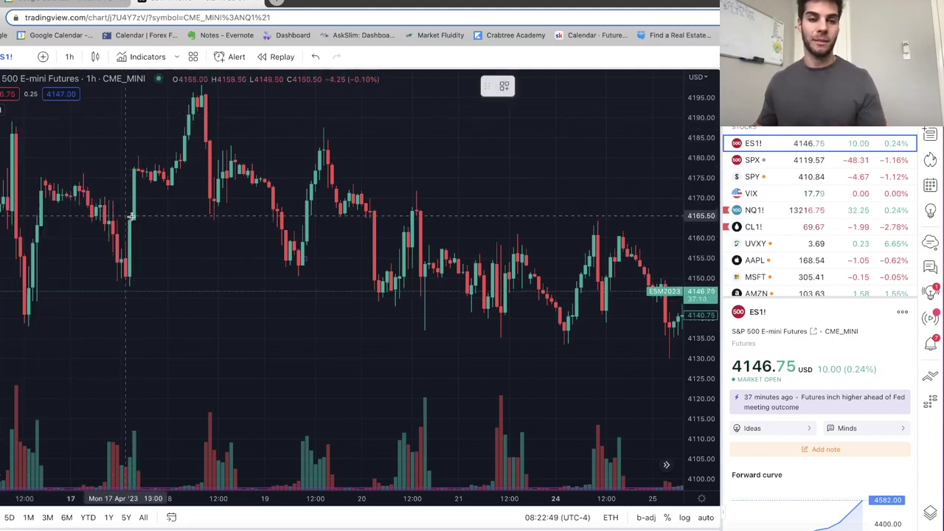
click(134, 215)
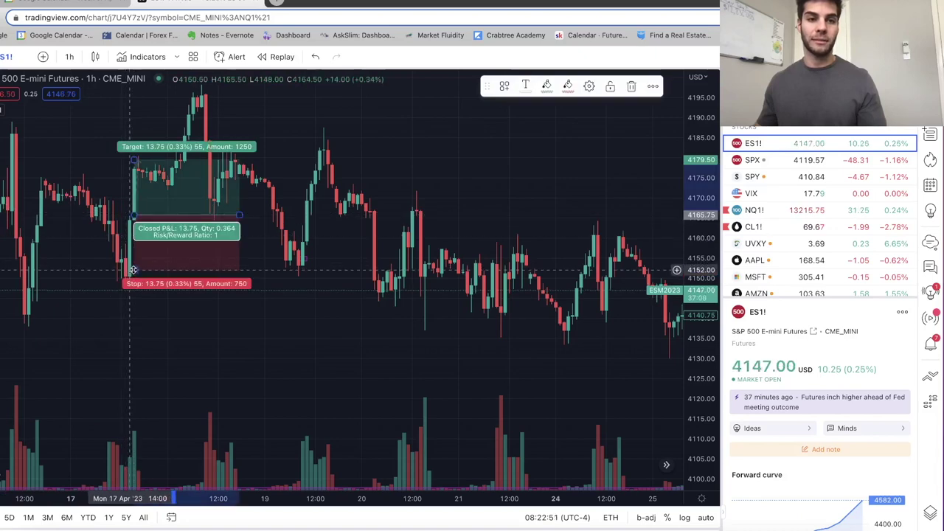
drag(134, 270, 133, 289)
drag(134, 160, 134, 116)
click(111, 249)
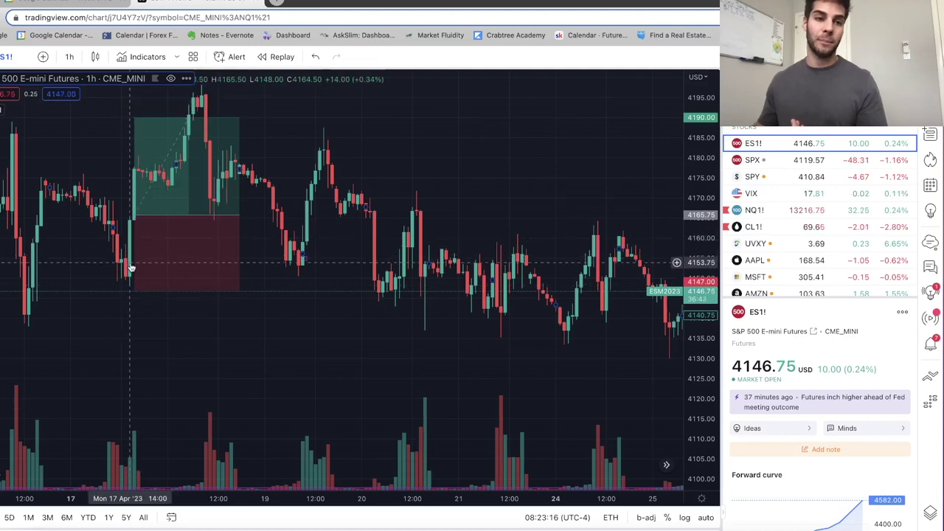
click(141, 237)
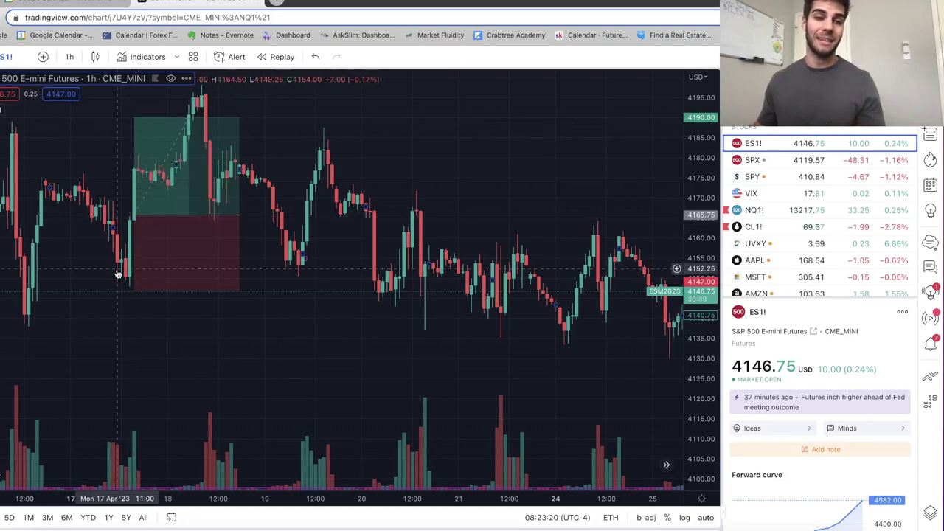
click(165, 235)
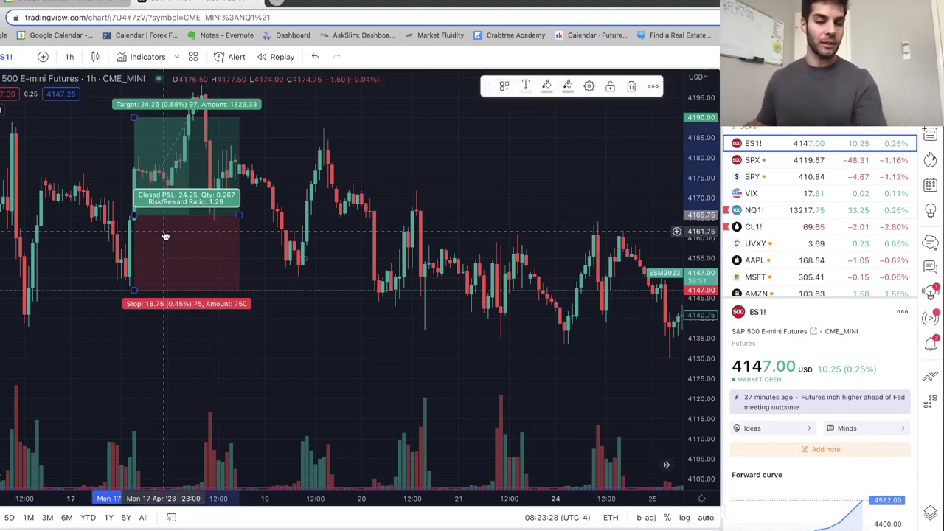
key(Delete)
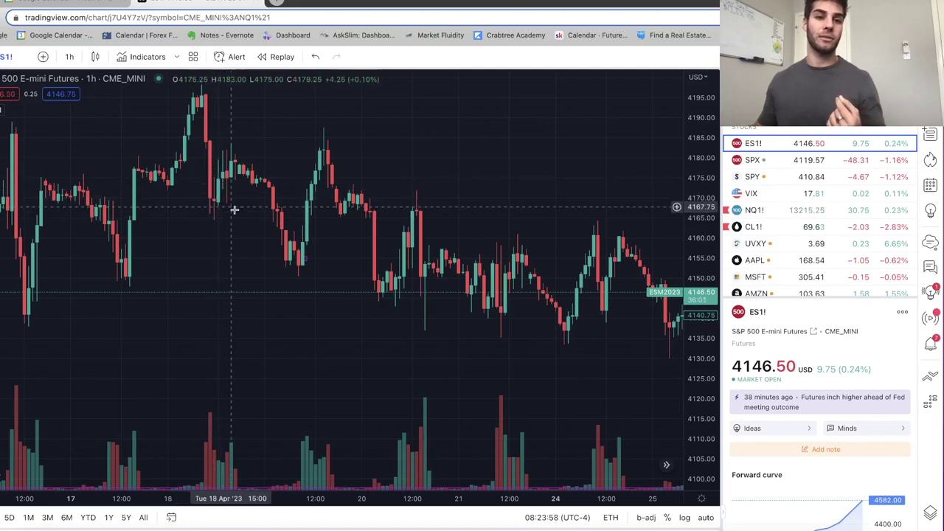
scroll(234, 209, right, 1)
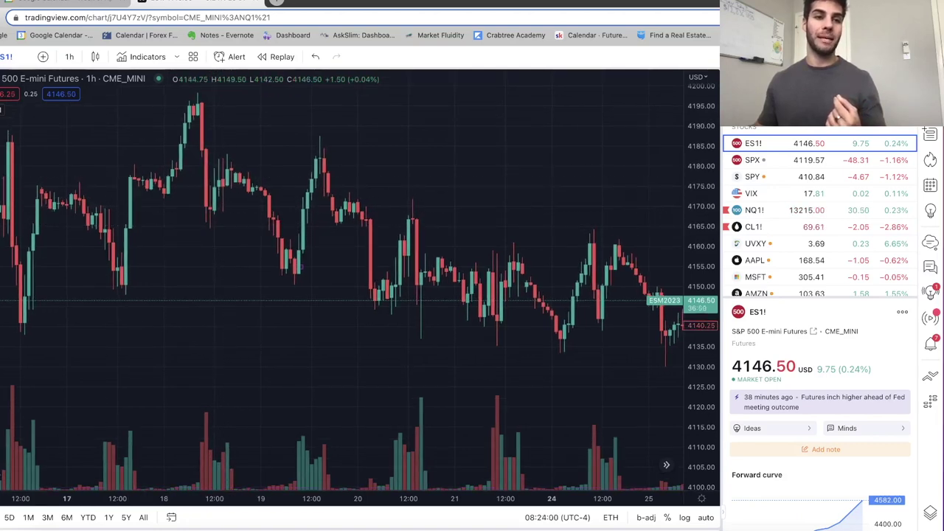
click(30, 204)
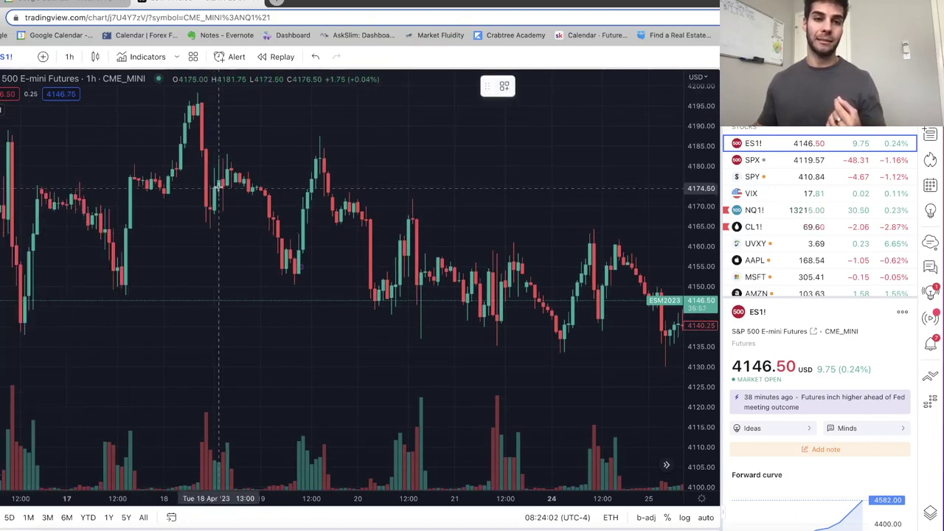
click(219, 186)
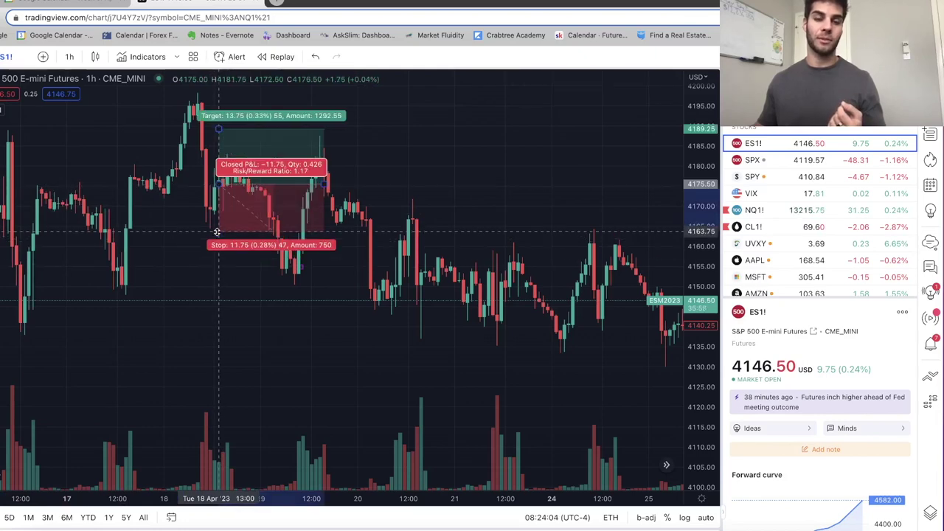
drag(217, 239, 217, 231)
drag(218, 141, 218, 94)
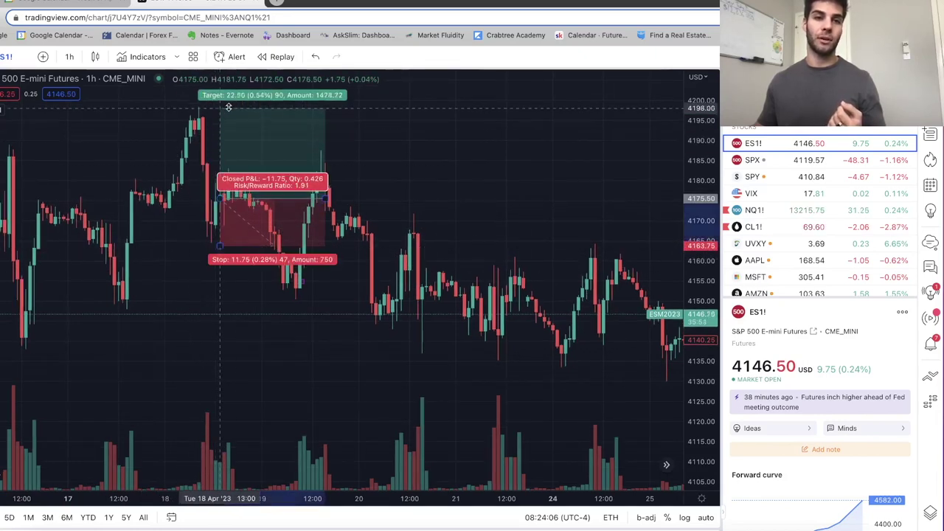
click(158, 268)
scroll(52, 290, left, 2)
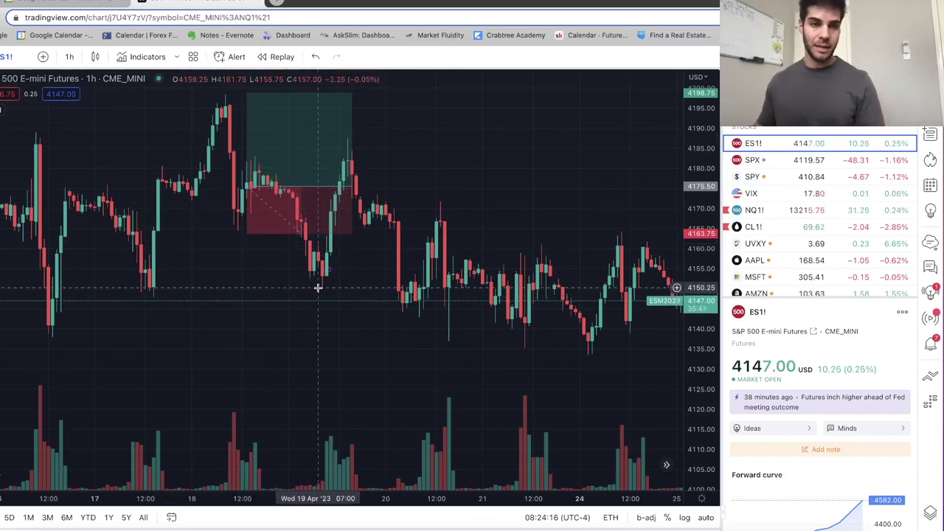
click(287, 157)
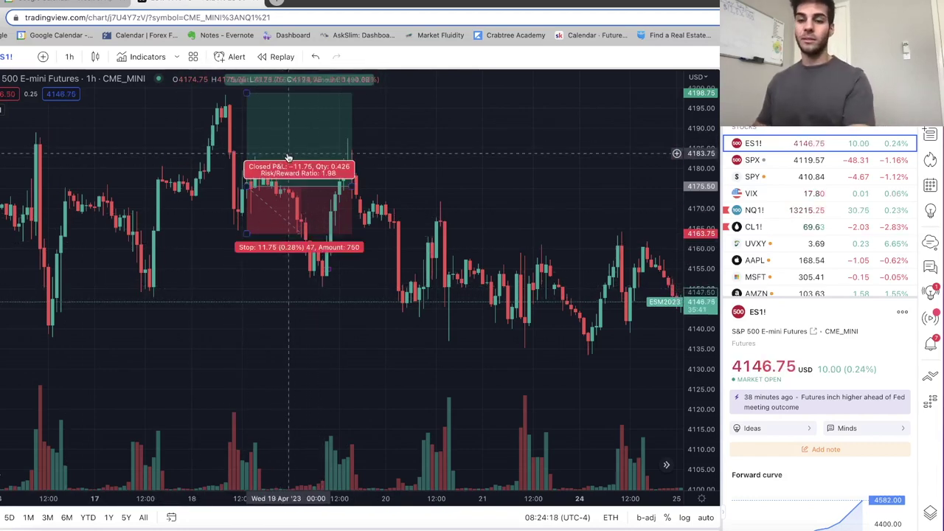
key(Delete)
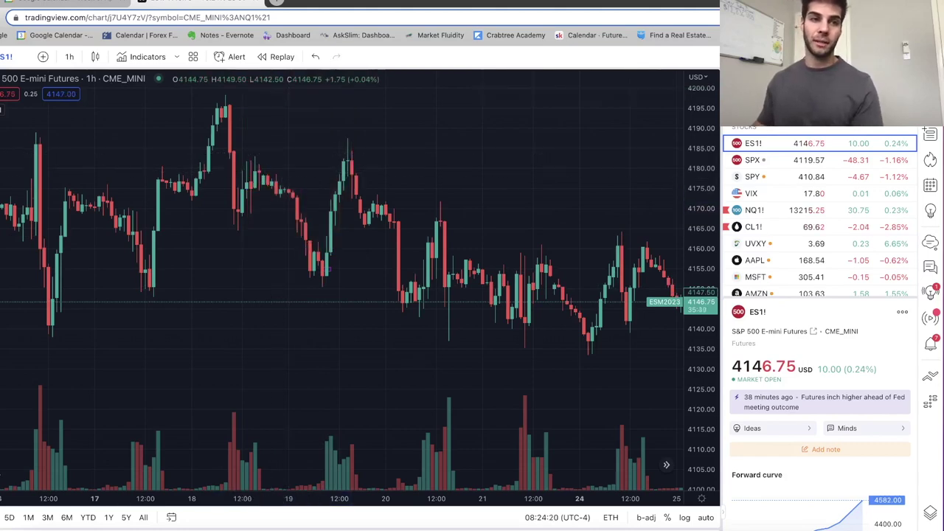
click(1, 199)
click(30, 204)
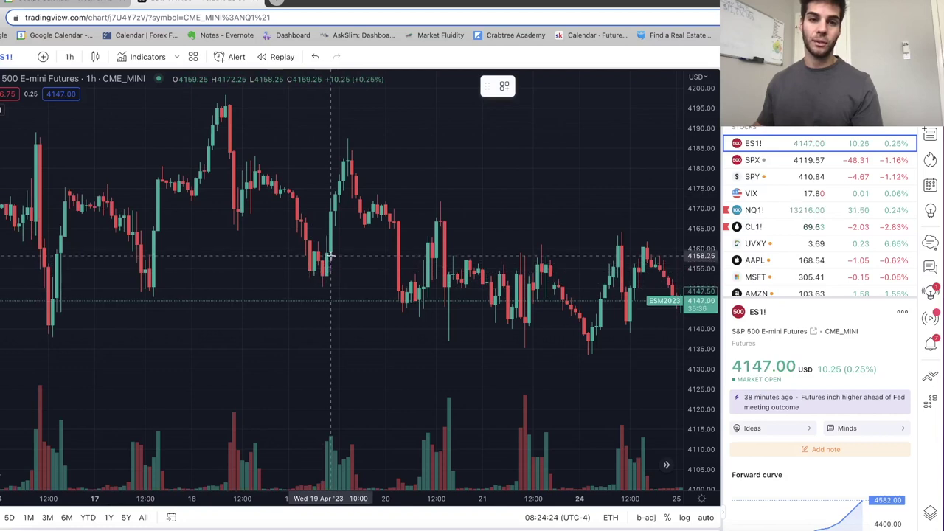
click(328, 253)
drag(328, 310, 328, 288)
drag(326, 199, 324, 91)
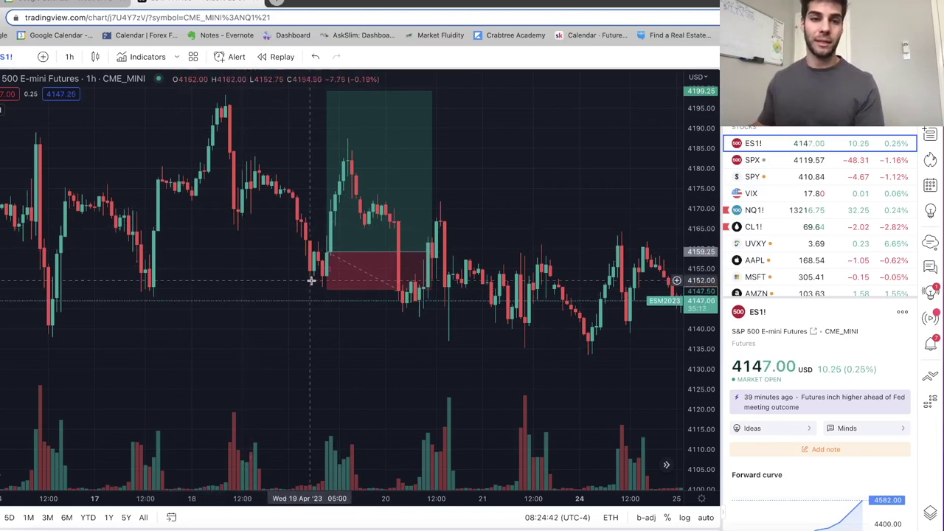
click(421, 162)
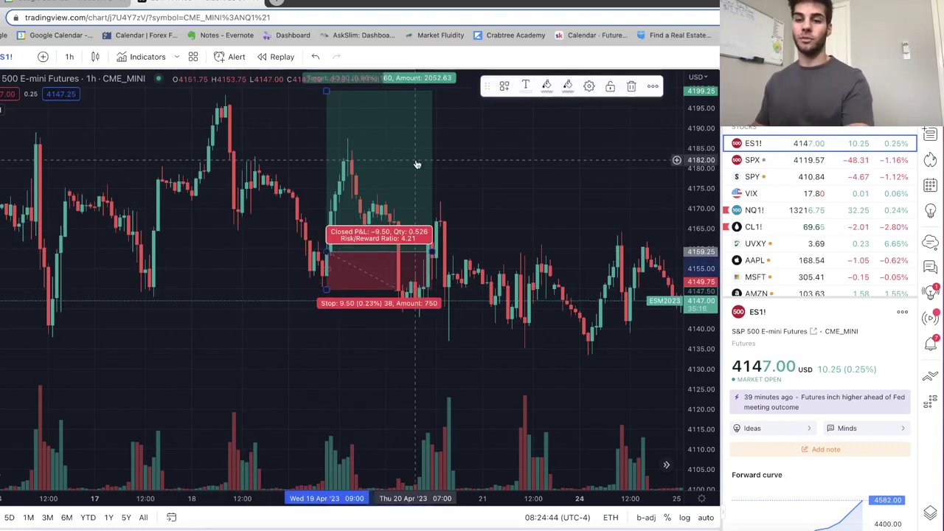
key(Delete)
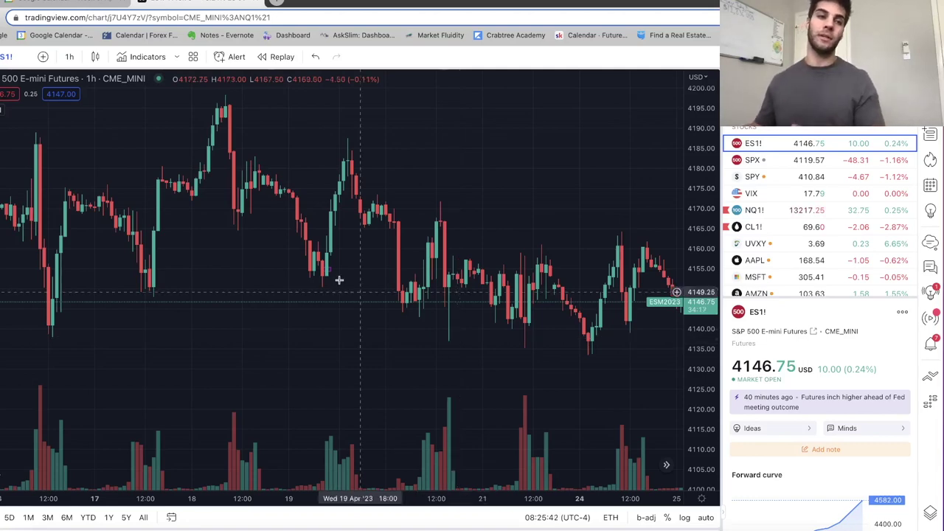
Step: Draw a Fib retracement from the 18 Apr high near 4198.50 to the 19 Apr low near 4150.25
click(1, 214)
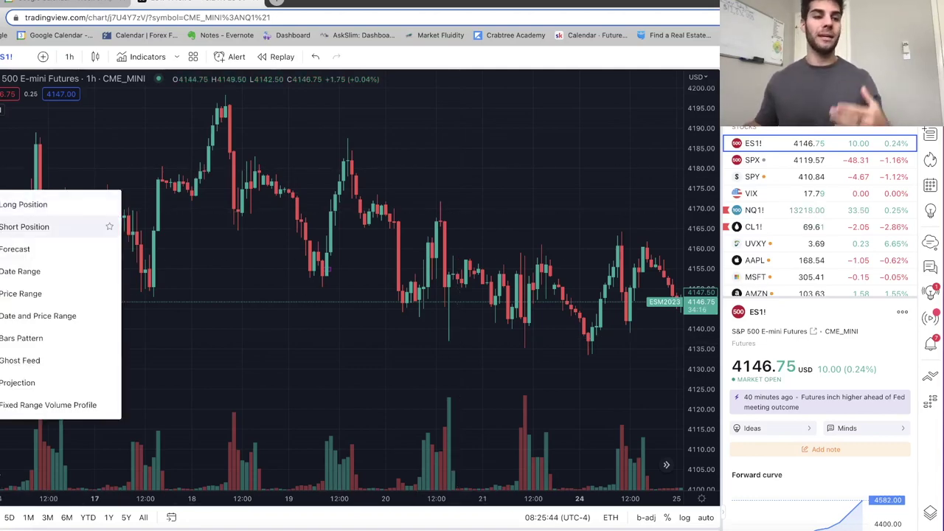
click(2, 147)
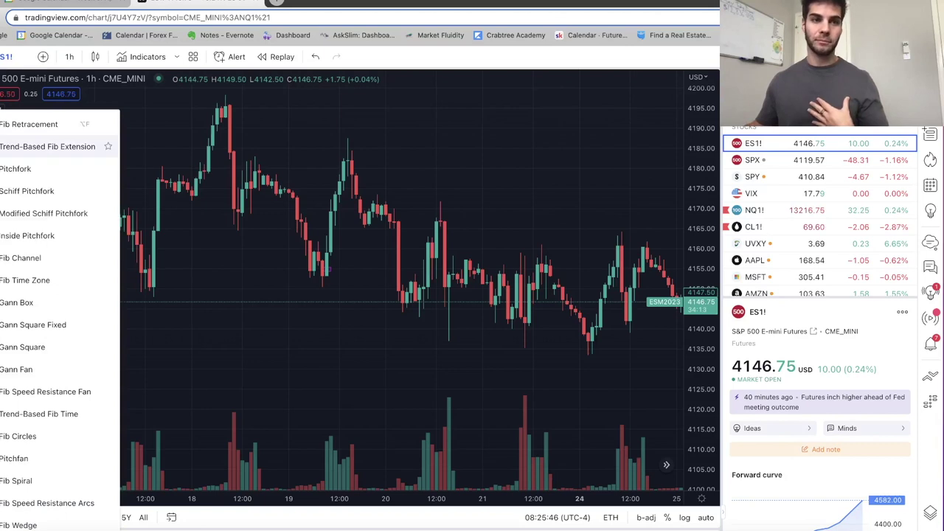
click(29, 123)
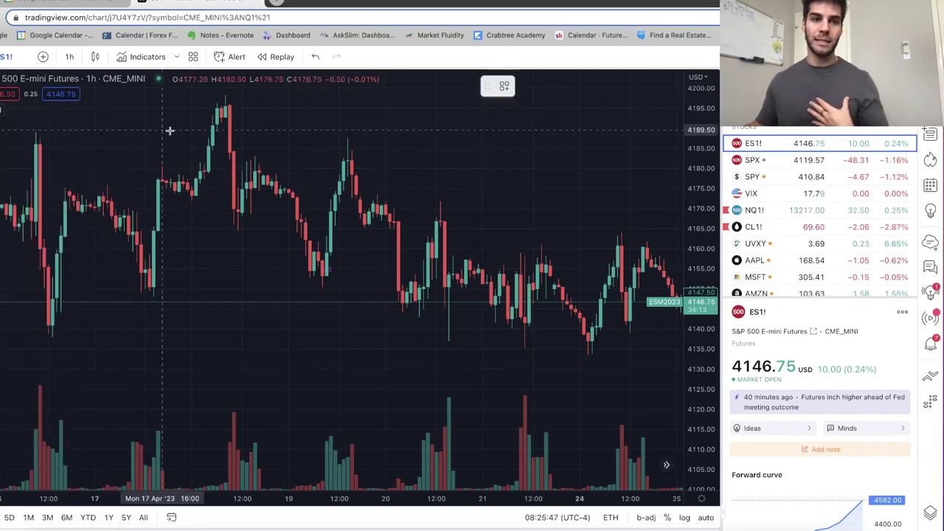
click(225, 96)
click(356, 286)
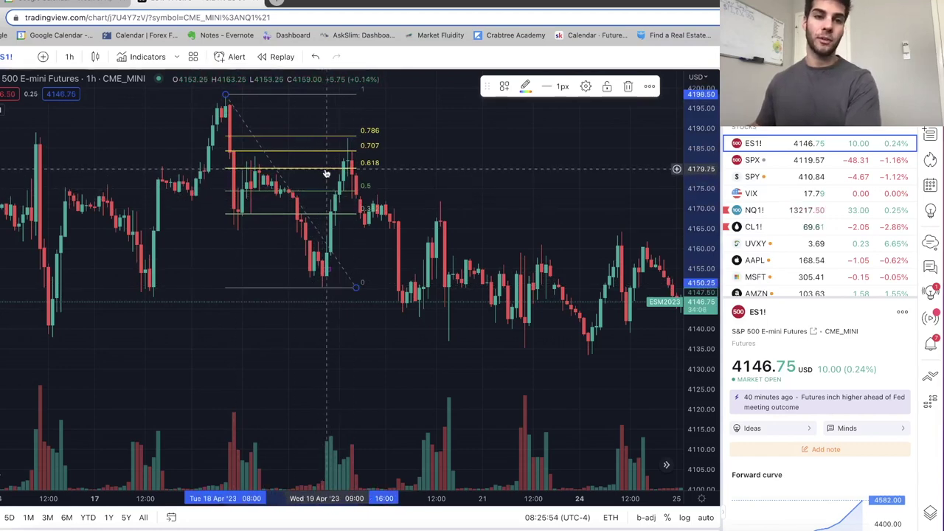
click(1, 204)
click(171, 225)
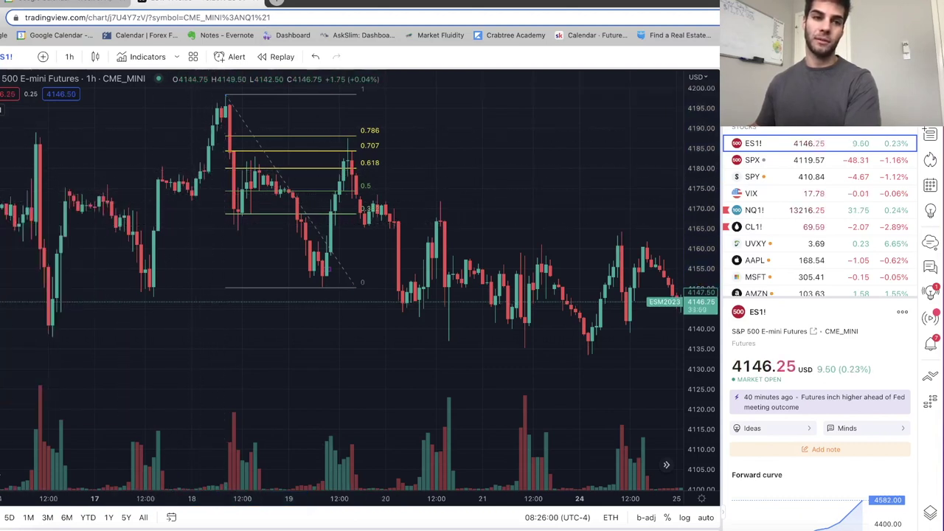
Step: Place a short position near the 0.5 level with stop 4198.50 and target 4149.75
click(44, 224)
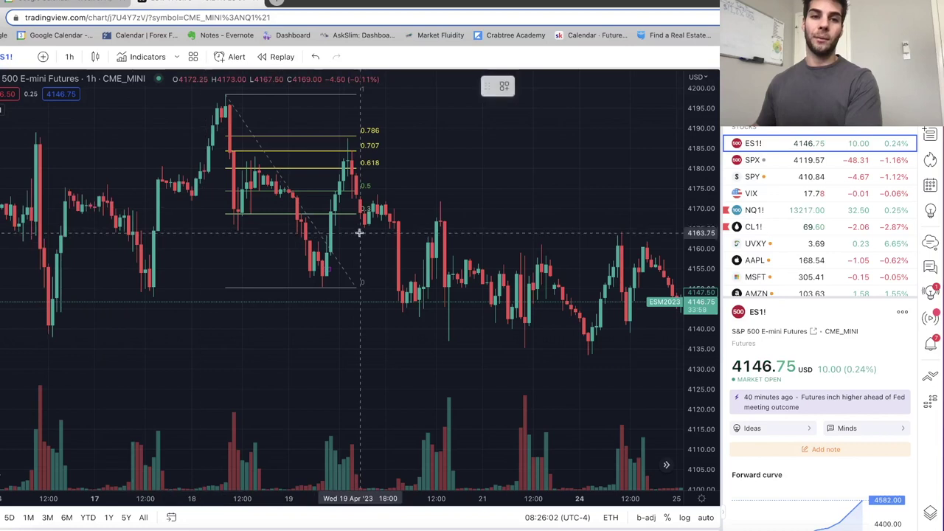
click(348, 191)
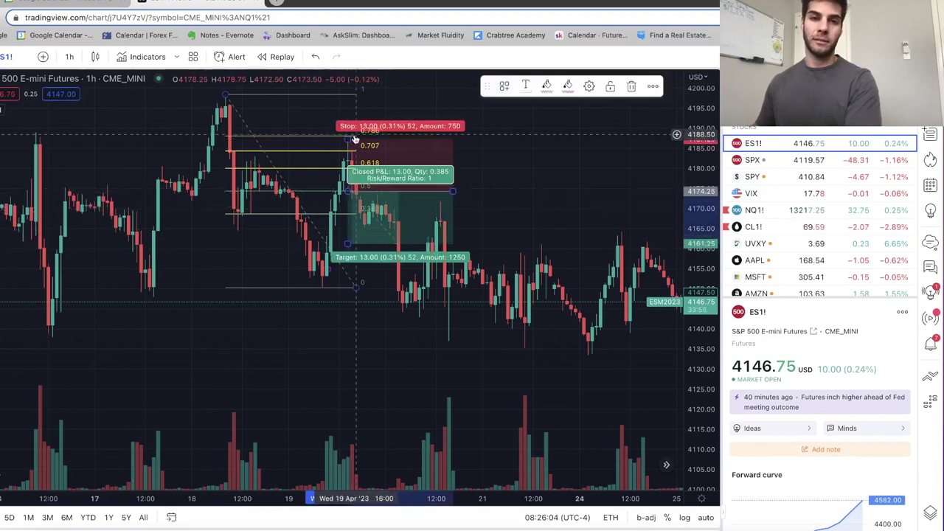
drag(346, 138, 347, 94)
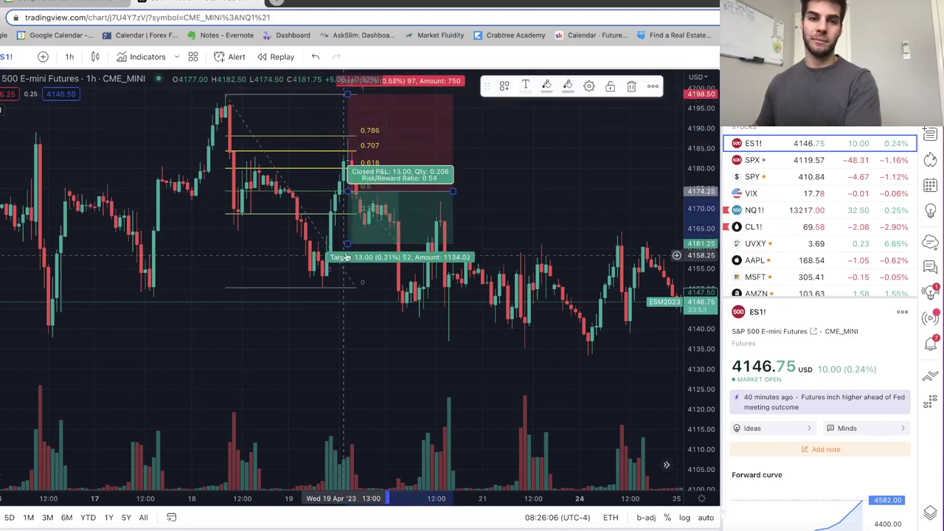
drag(348, 239, 347, 286)
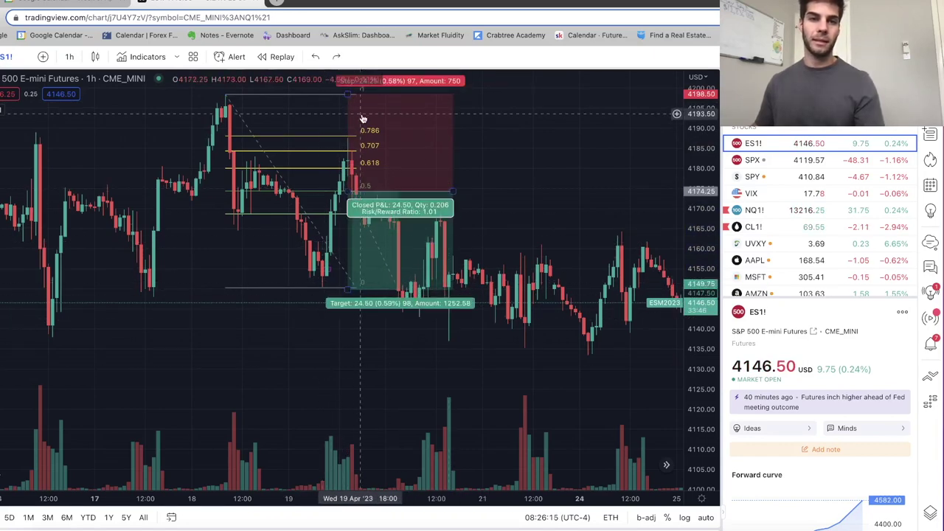
Step: Delete the Fibonacci retracement and the short-position drawing from the chart
click(336, 137)
key(Delete)
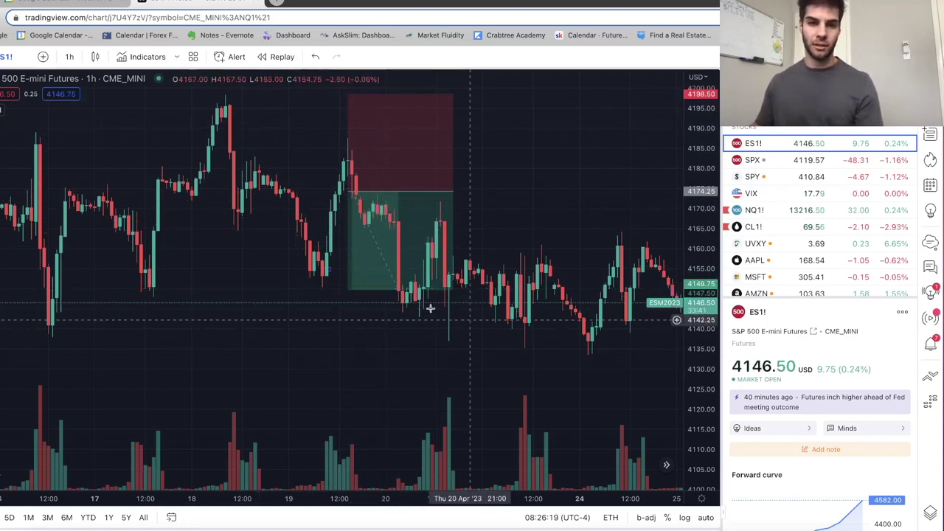
click(413, 160)
key(Delete)
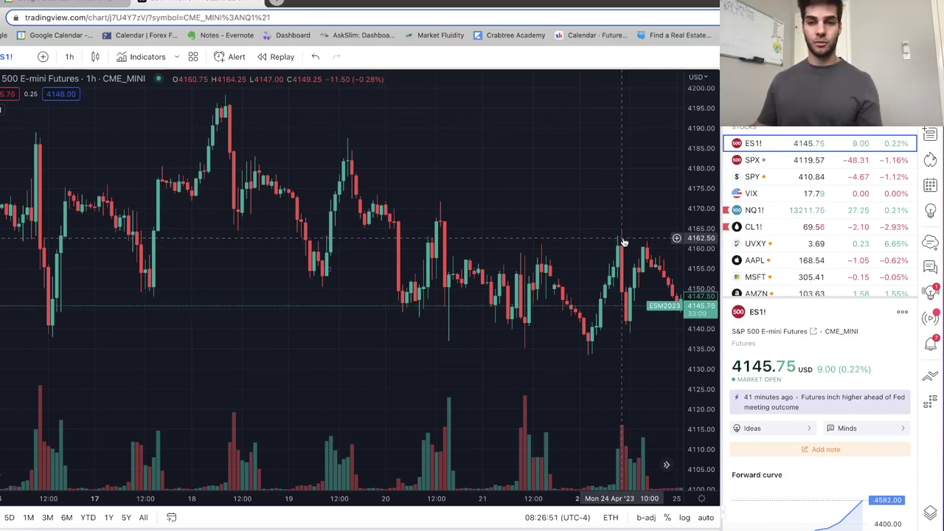
drag(632, 224, 428, 154)
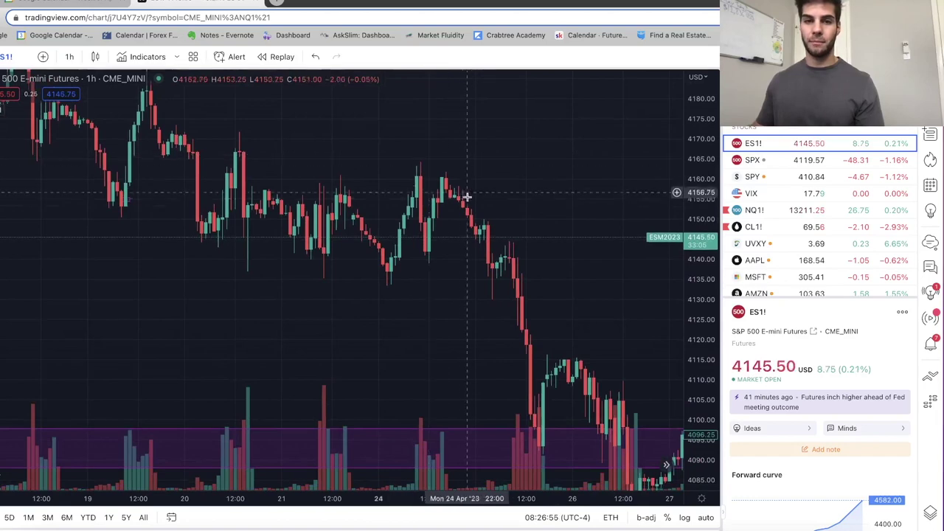
drag(558, 321, 459, 227)
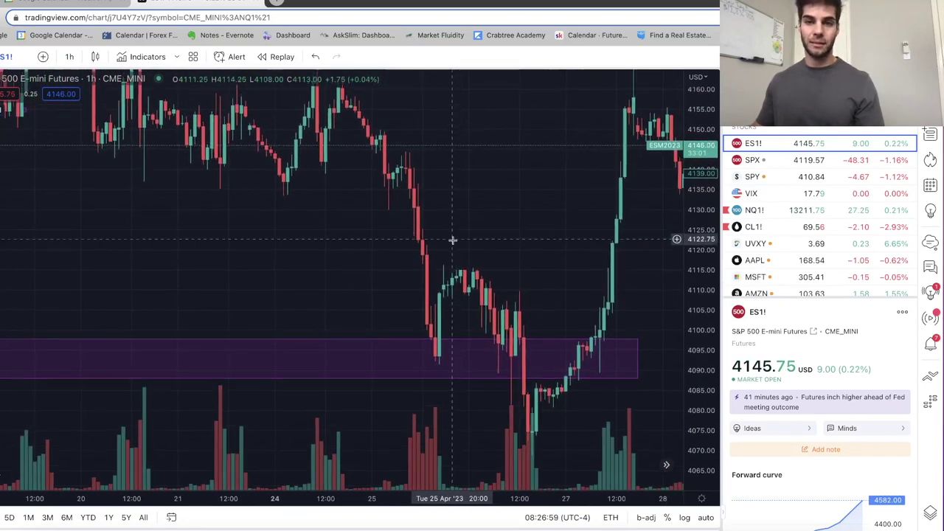
drag(508, 322, 516, 289)
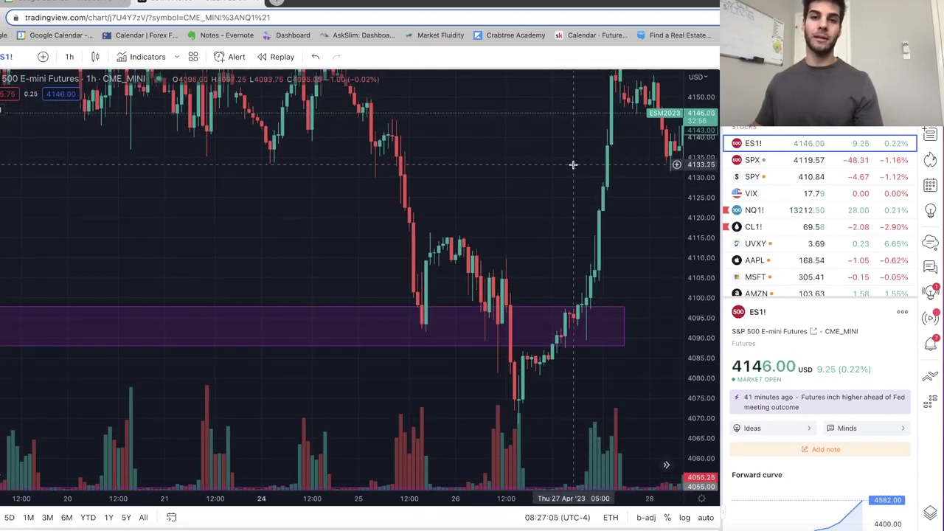
scroll(539, 228, left, 5)
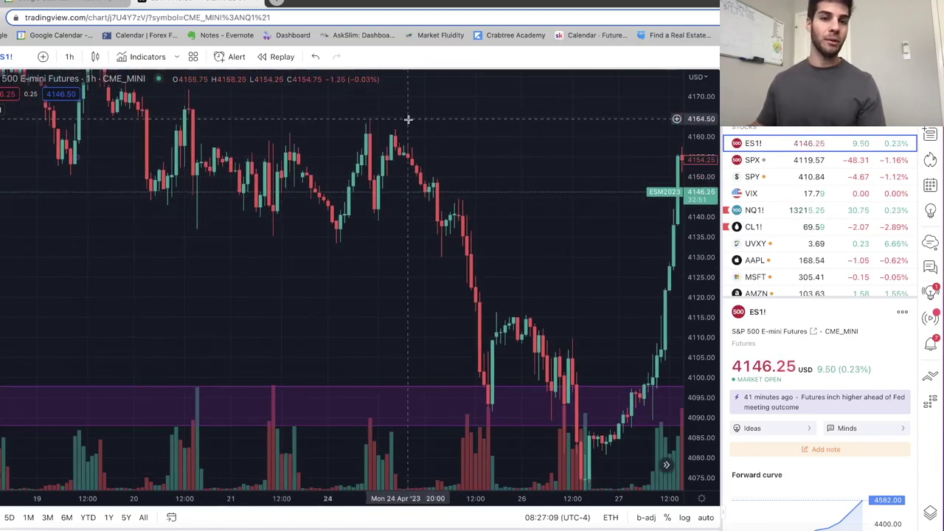
drag(498, 177, 432, 158)
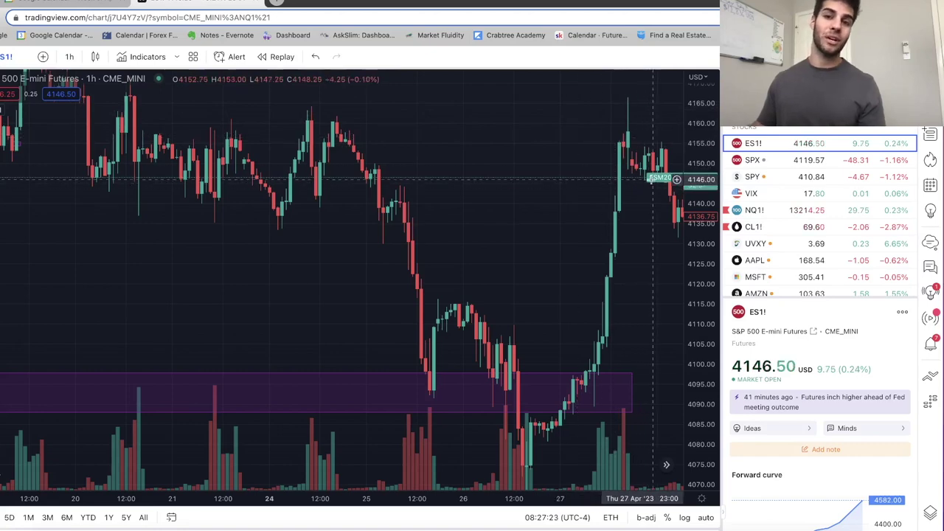
drag(545, 126, 400, 189)
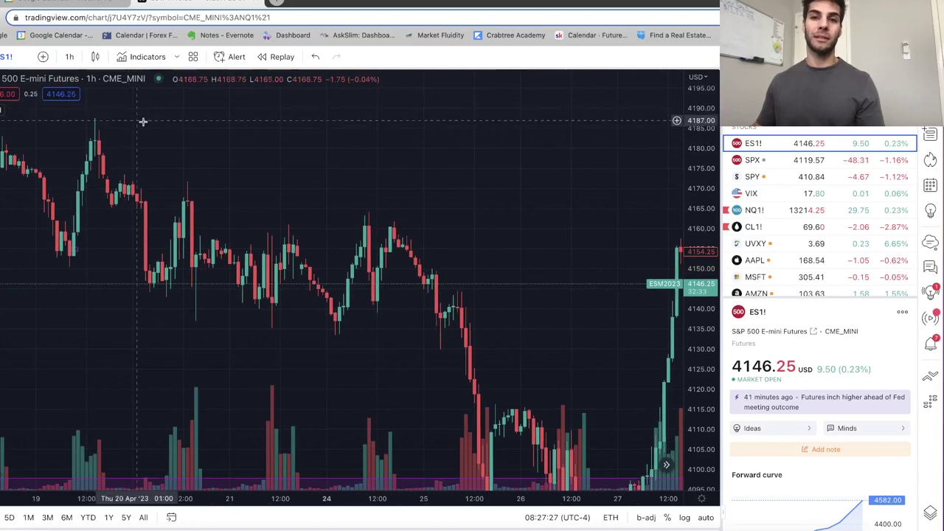
drag(143, 122, 337, 147)
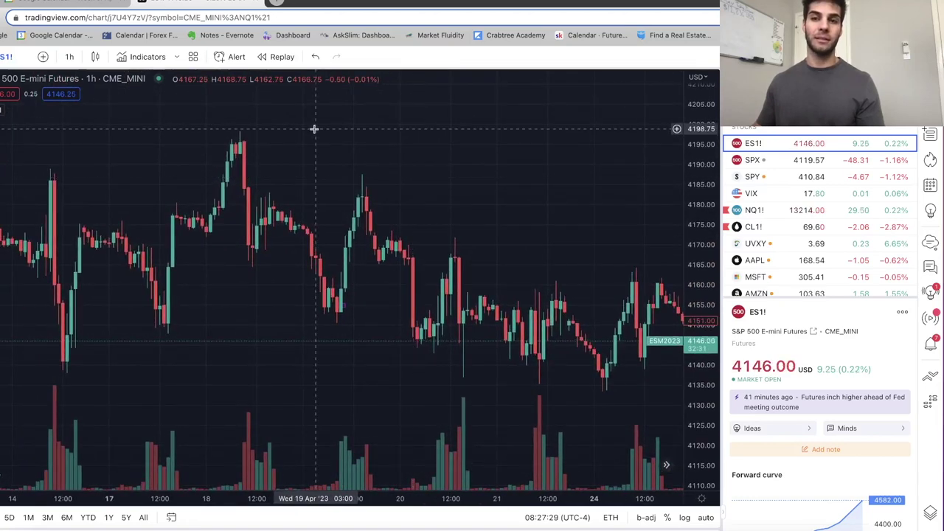
drag(508, 170, 177, 118)
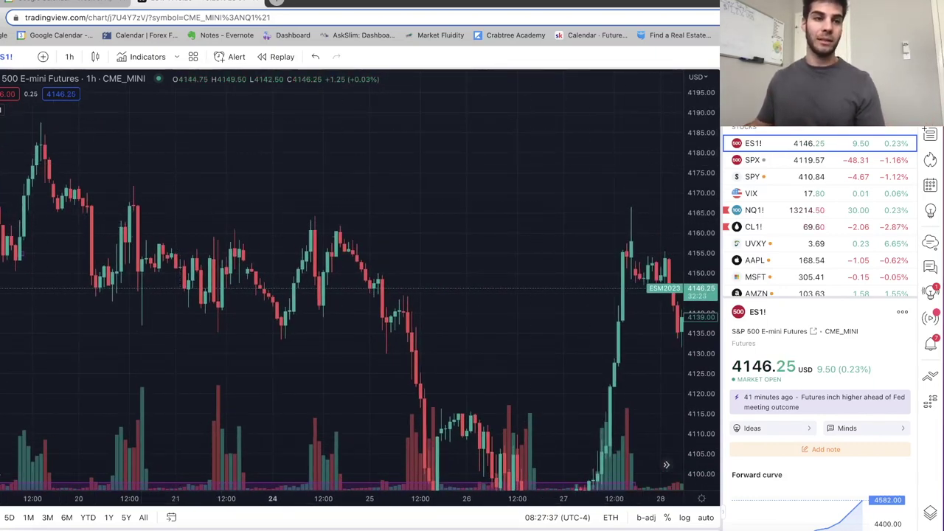
click(1, 125)
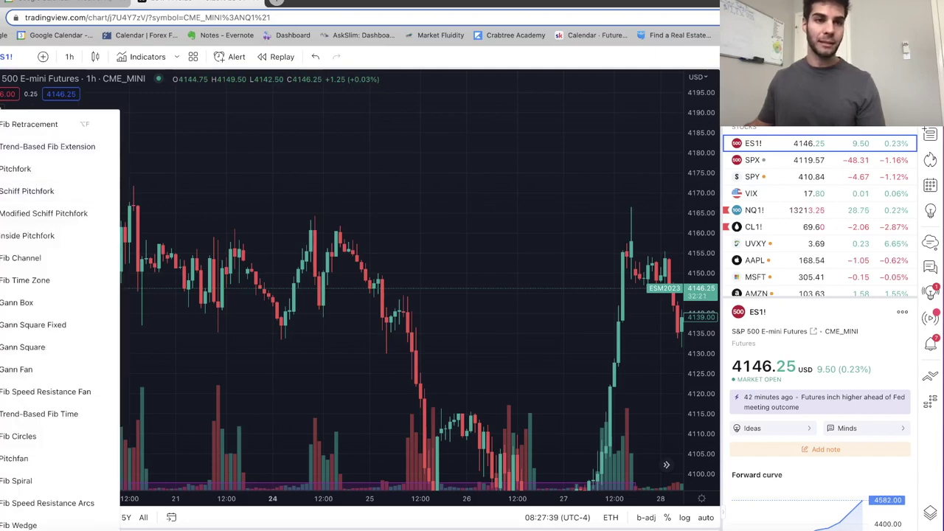
click(1, 204)
click(22, 204)
click(590, 294)
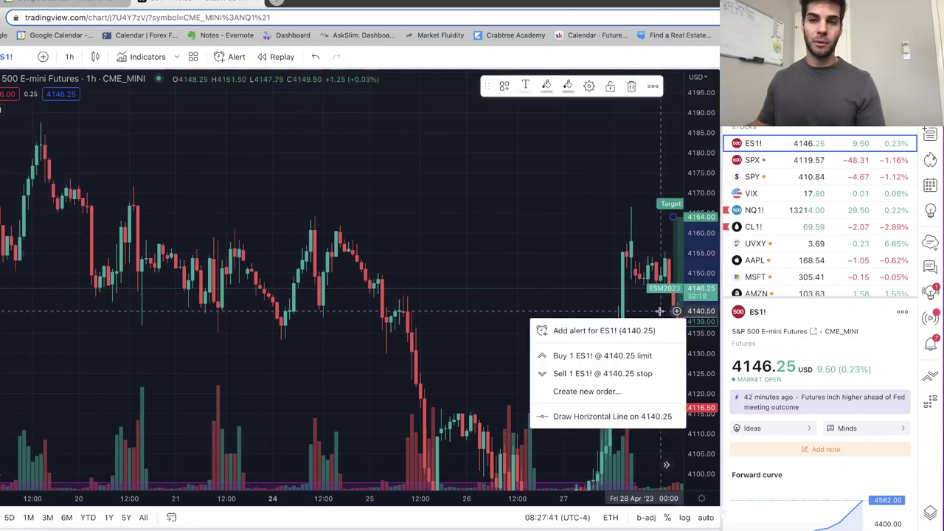
click(565, 310)
drag(565, 310, 512, 202)
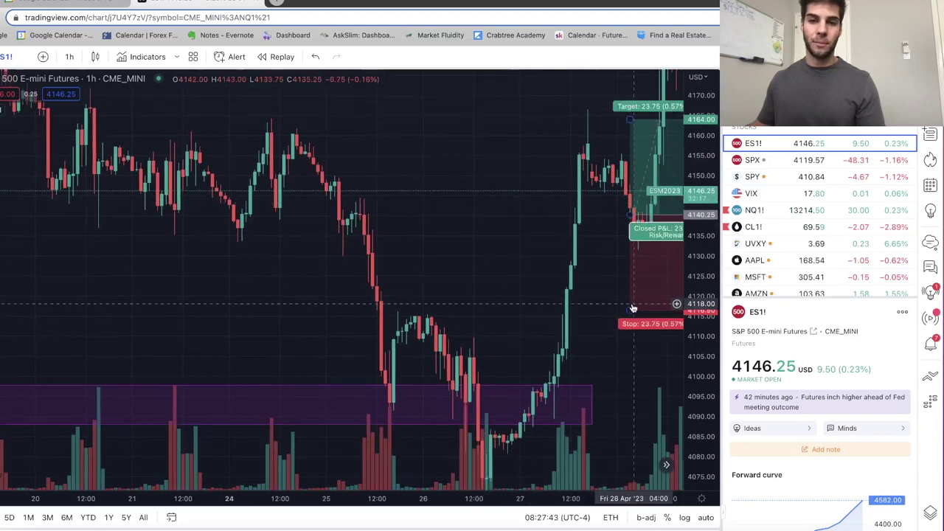
click(629, 331)
drag(527, 228, 538, 390)
drag(624, 260, 623, 110)
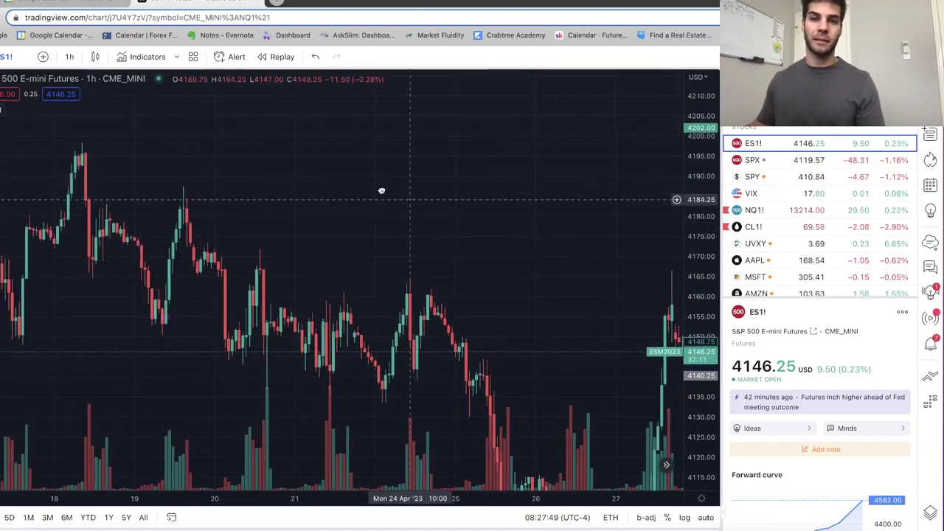
scroll(346, 254, down, 2)
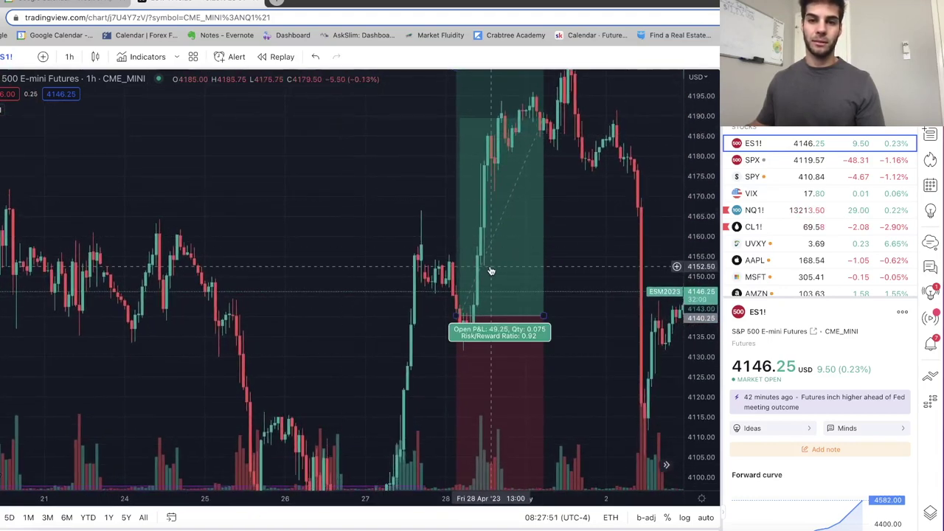
drag(284, 240, 310, 233)
scroll(328, 233, down, 3)
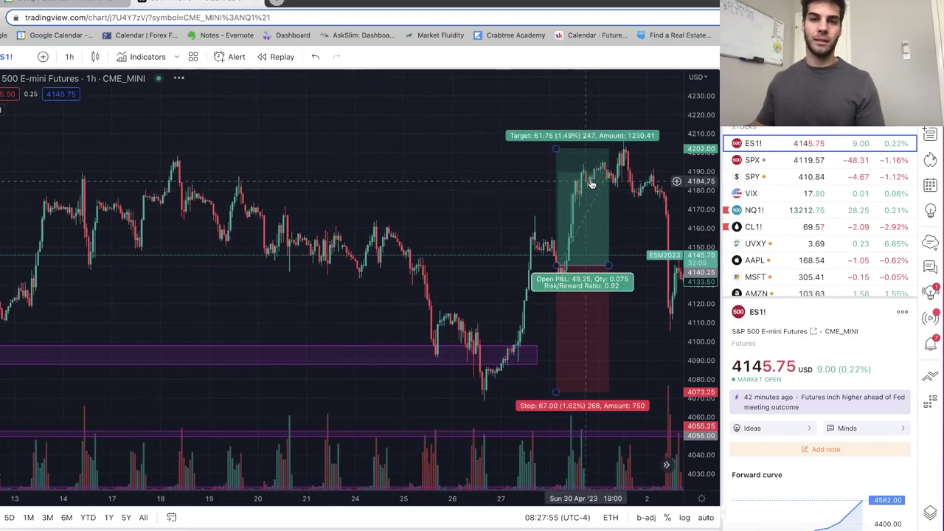
click(587, 238)
key(Delete)
scroll(489, 279, up, 2)
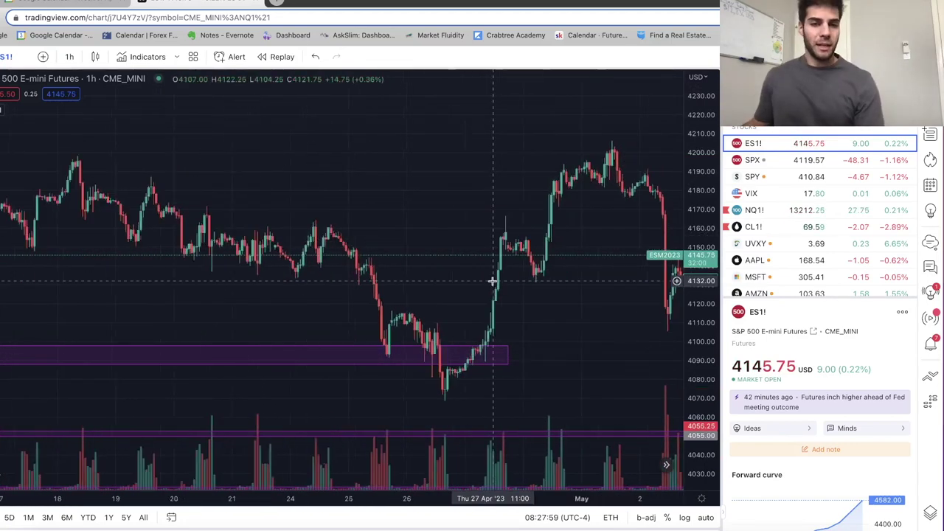
scroll(478, 287, up, 1)
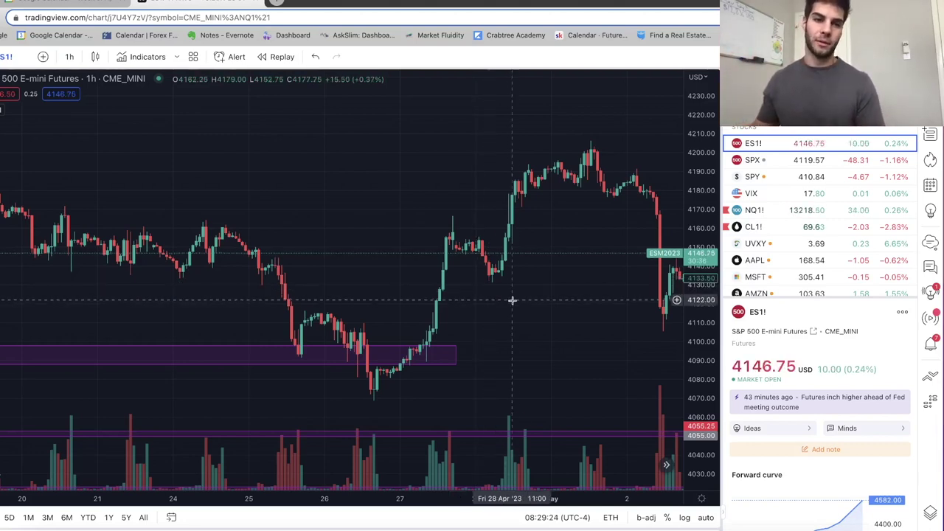
Step: Zoom into May 2, stretch the price scale, and pan to the candles after the sharp drop
scroll(634, 310, up, 3)
scroll(634, 308, up, 3)
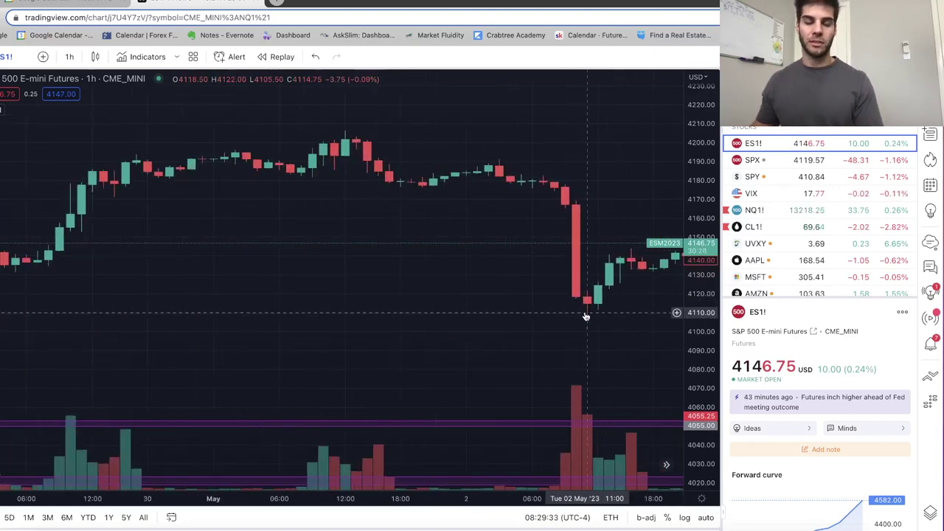
scroll(568, 307, up, 2)
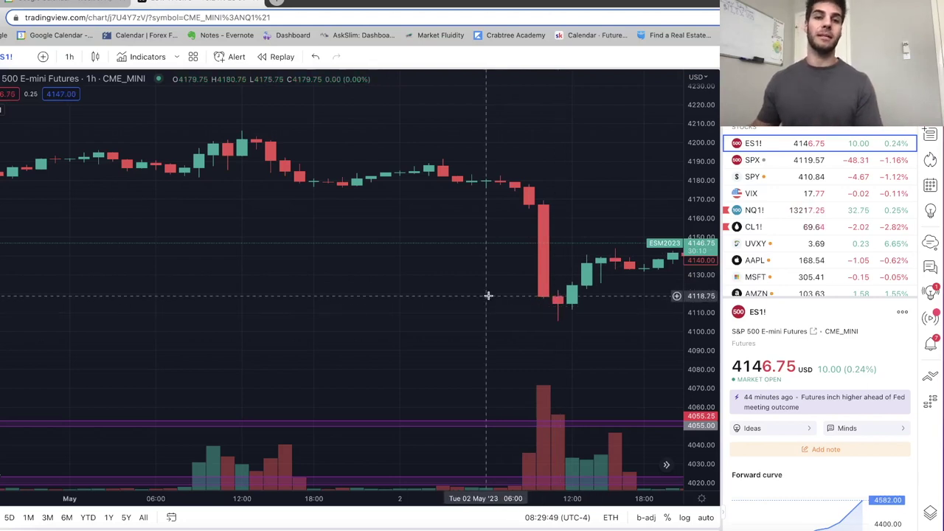
scroll(488, 298, down, 2)
drag(708, 317, 706, 284)
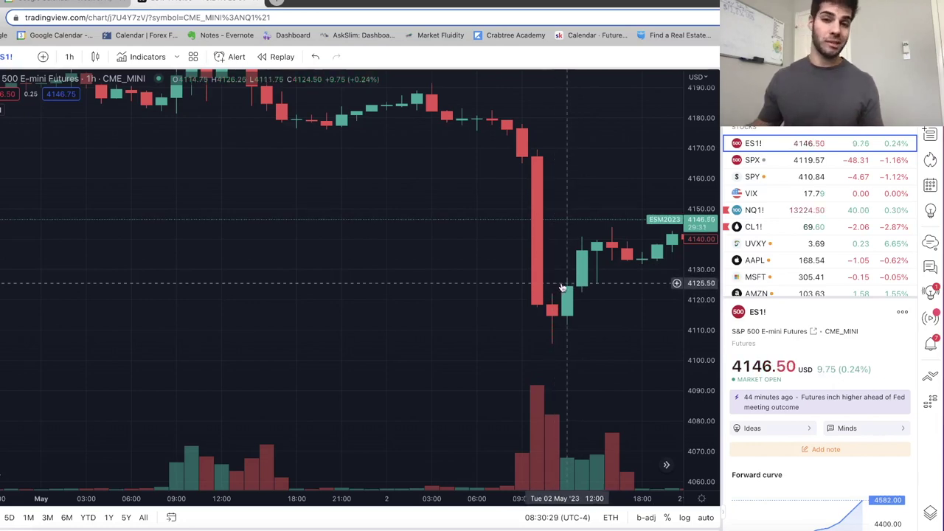
drag(612, 270, 432, 270)
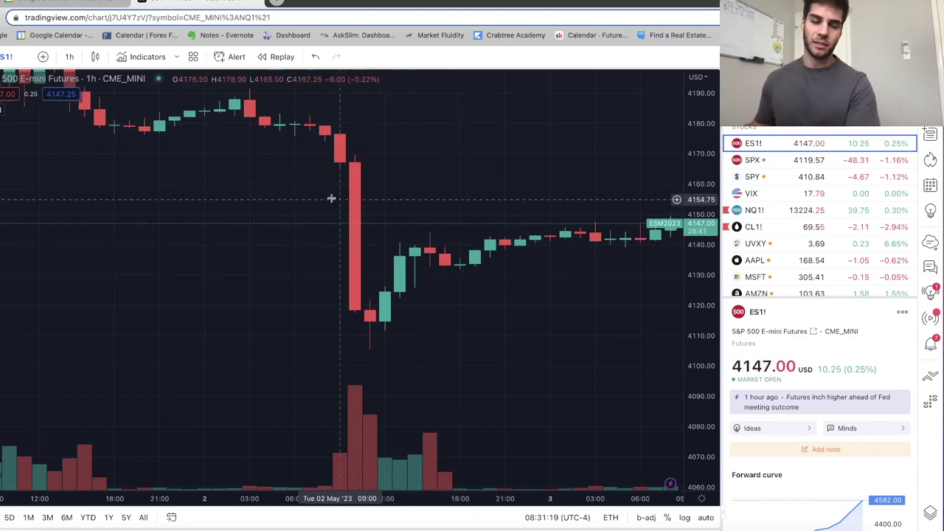
Step: Pan the hourly chart past the May 1 run-up to the May 2 sell-off and show the interval list
drag(301, 221, 398, 206)
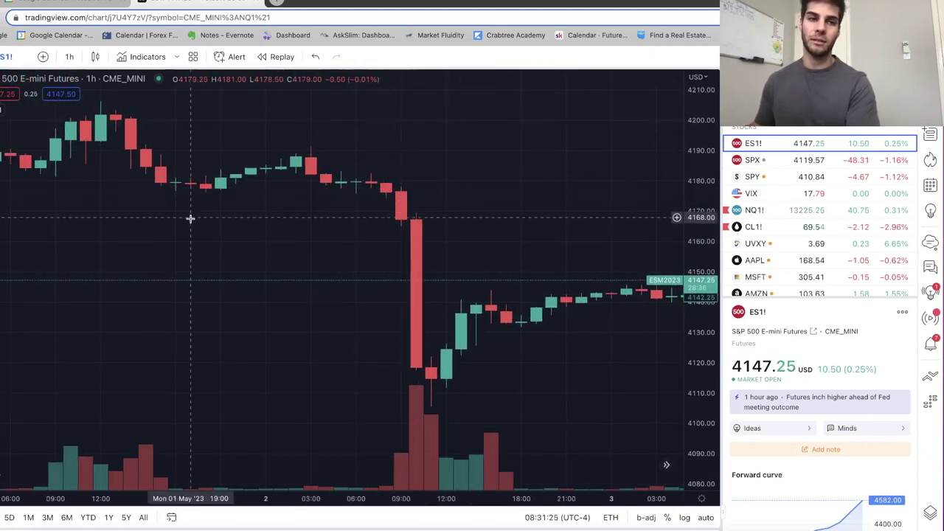
drag(189, 214, 325, 249)
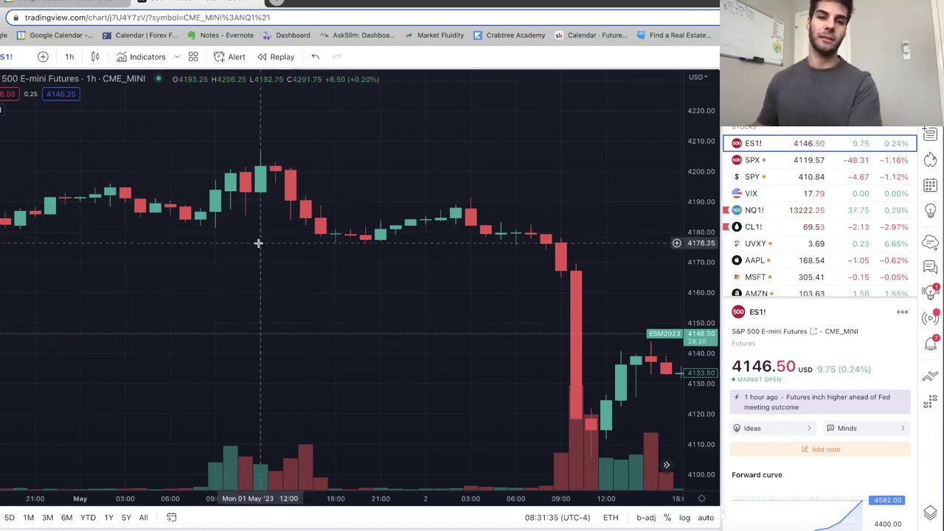
scroll(257, 243, left, 3)
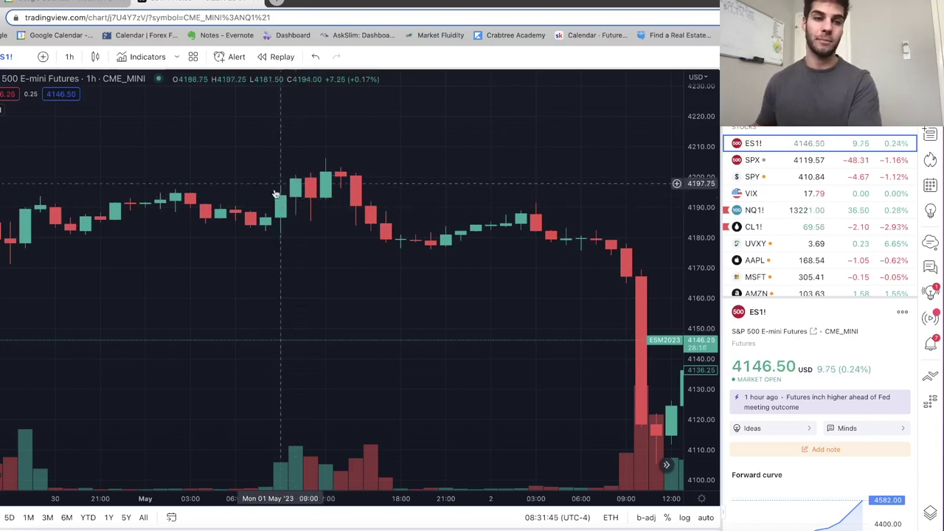
scroll(288, 243, left, 5)
scroll(154, 334, left, 3)
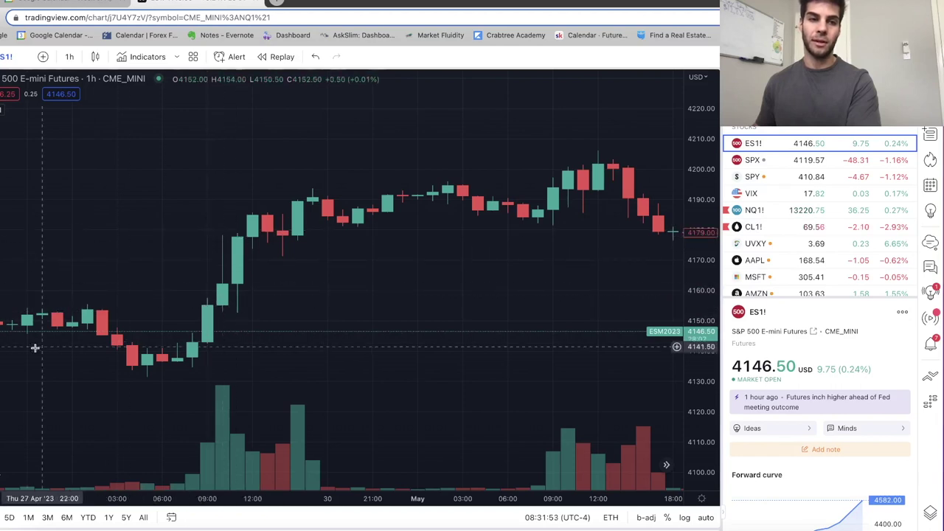
scroll(203, 376, left, 5)
drag(203, 377, 215, 375)
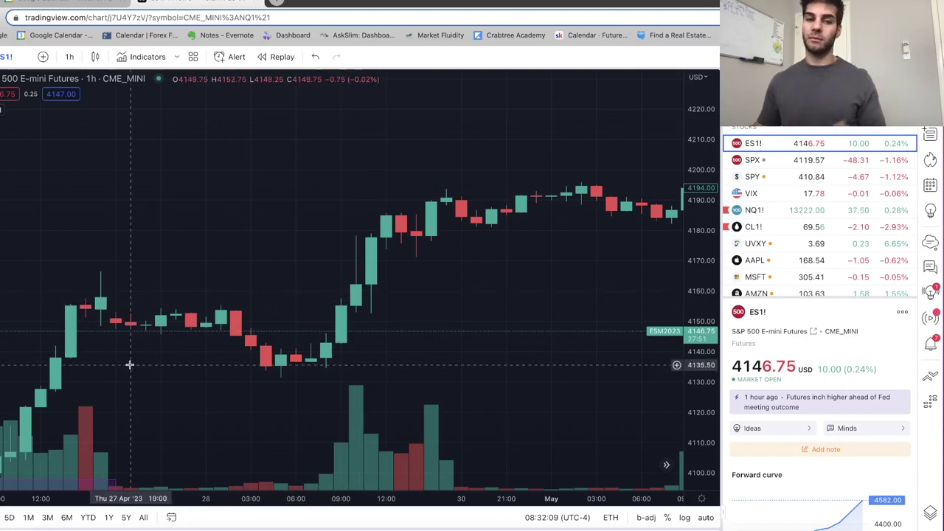
scroll(129, 364, left, 5)
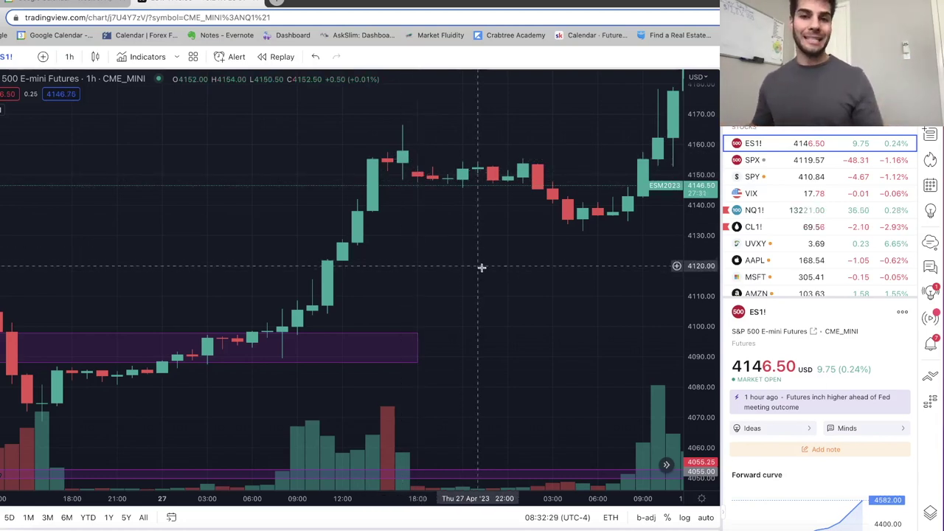
drag(512, 280, 152, 316)
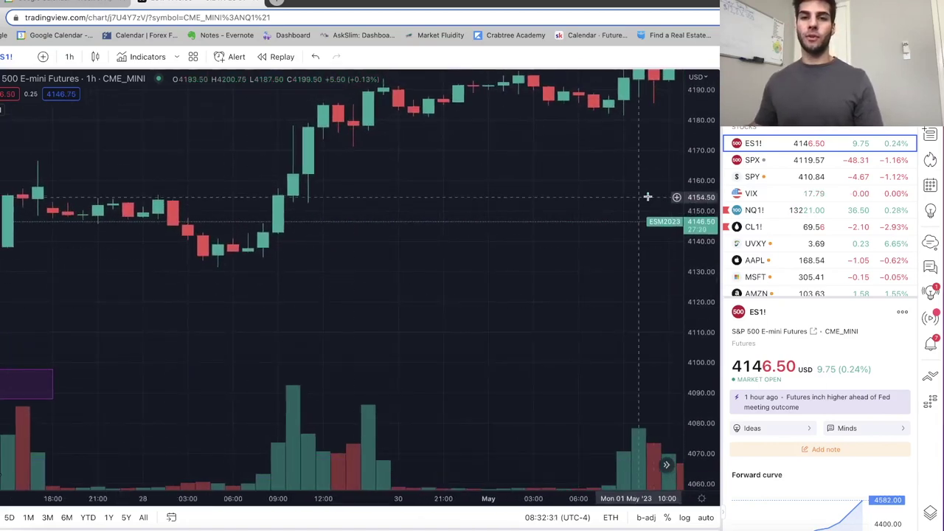
scroll(370, 232, right, 10)
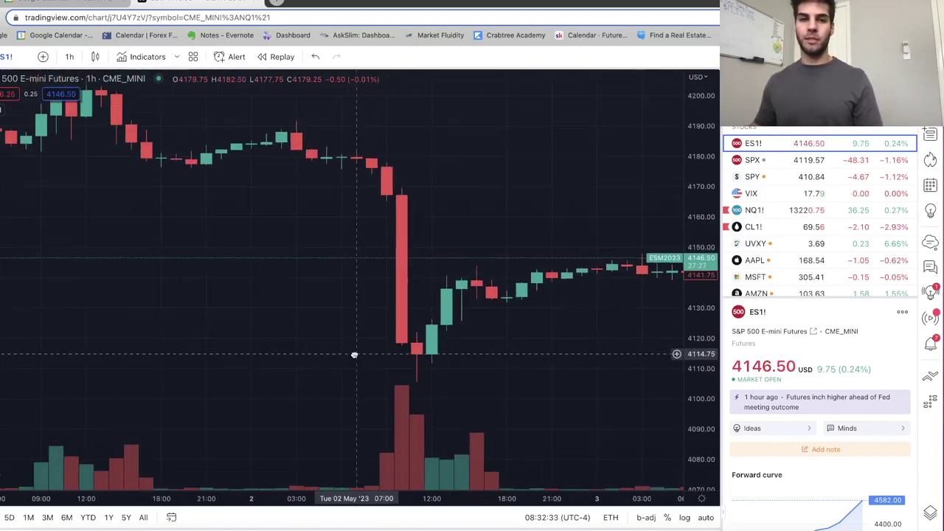
click(69, 56)
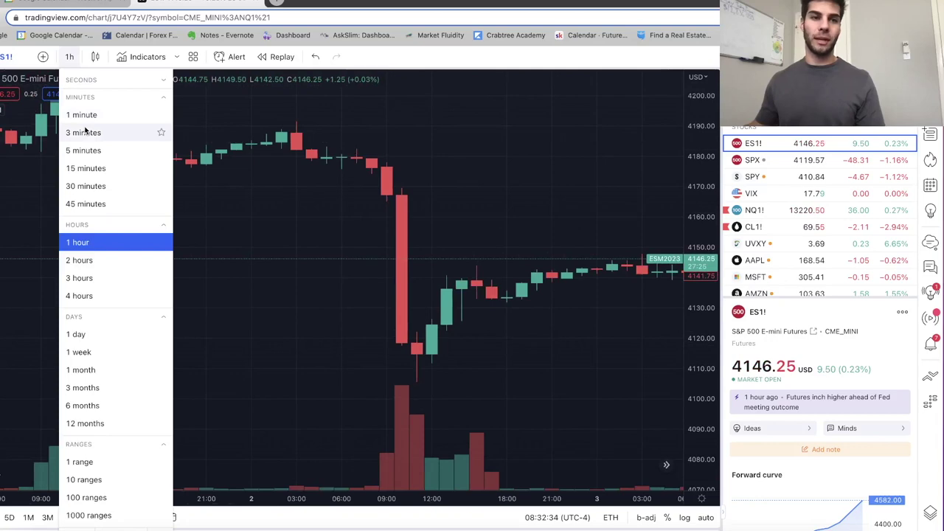
Step: Switch to 15-minute candles and center the May 2 drop and rebound in view
click(85, 168)
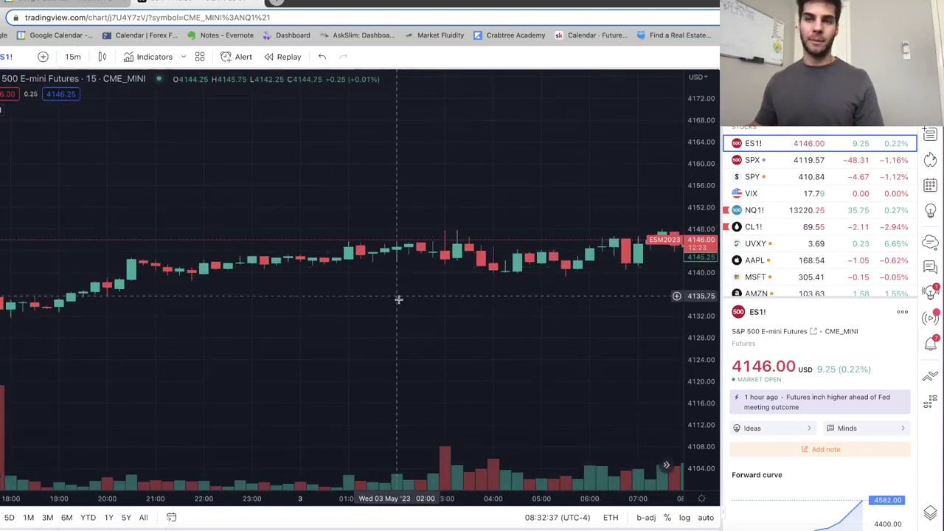
scroll(398, 299, left, 10)
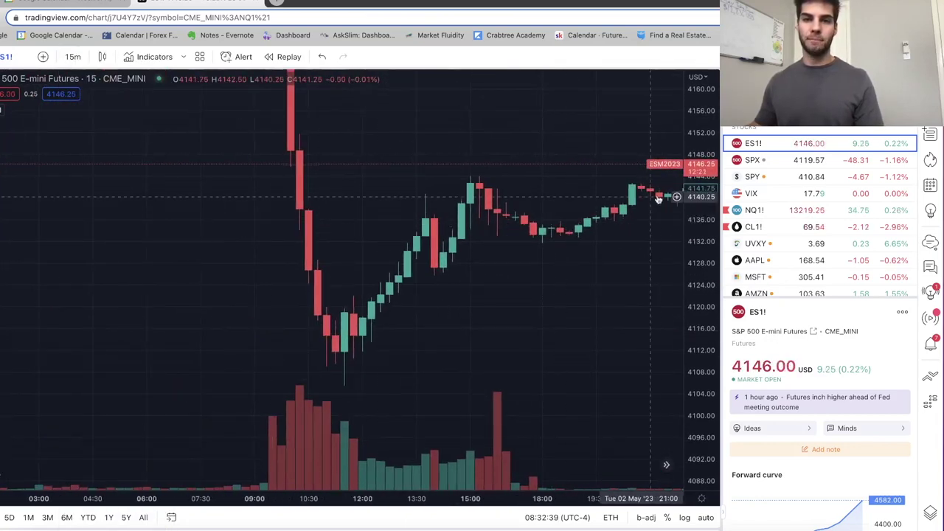
scroll(658, 199, left, 8)
scroll(592, 206, left, 5)
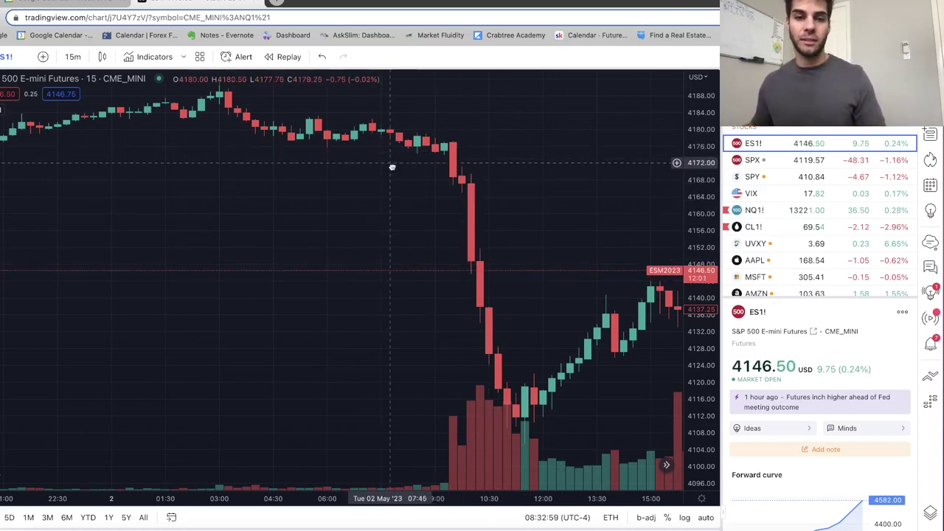
scroll(305, 182, left, 5)
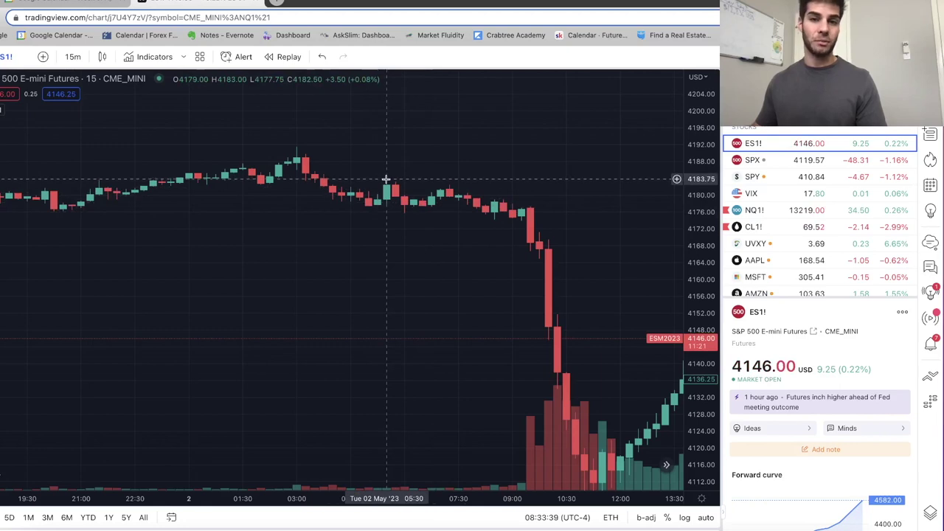
drag(532, 287, 476, 198)
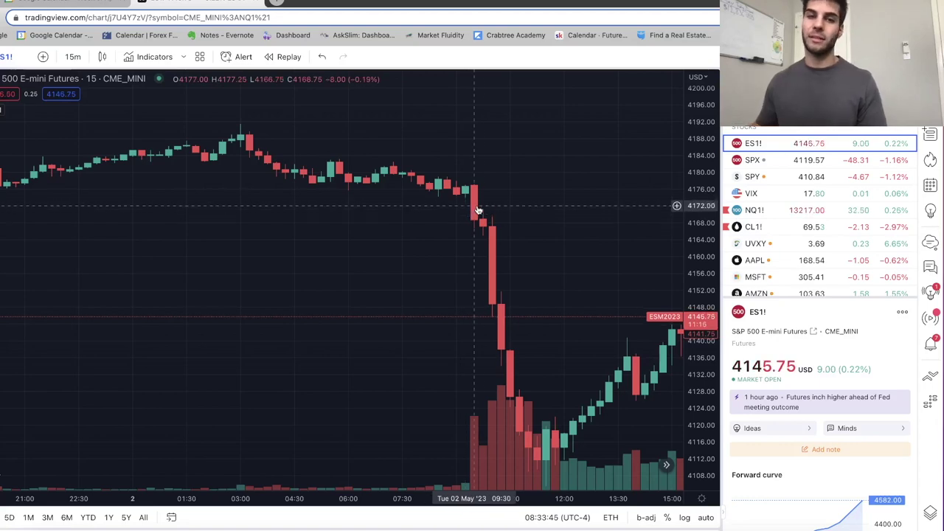
drag(478, 212, 451, 217)
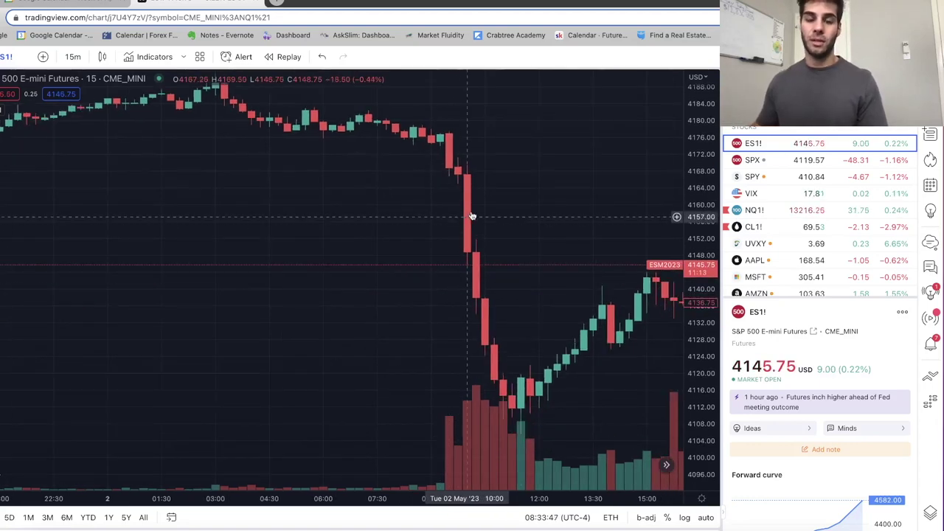
drag(467, 352, 404, 270)
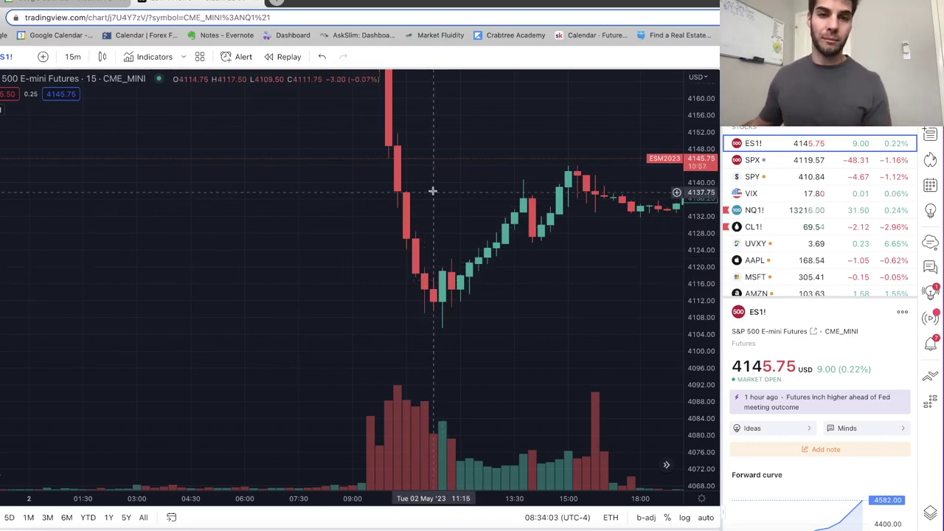
scroll(418, 133, left, 3)
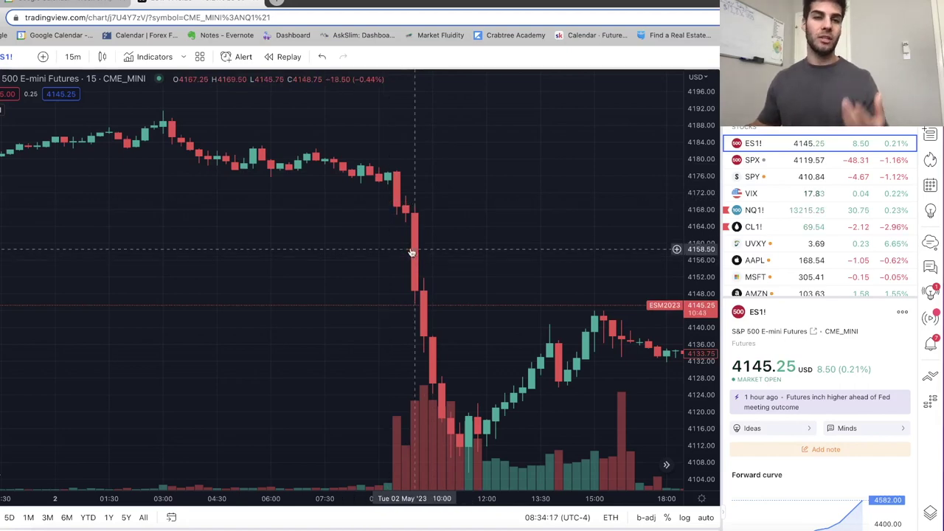
Step: Switch to 5-minute candles and zoom in on the May 2 low near 4106.50
click(73, 57)
click(96, 150)
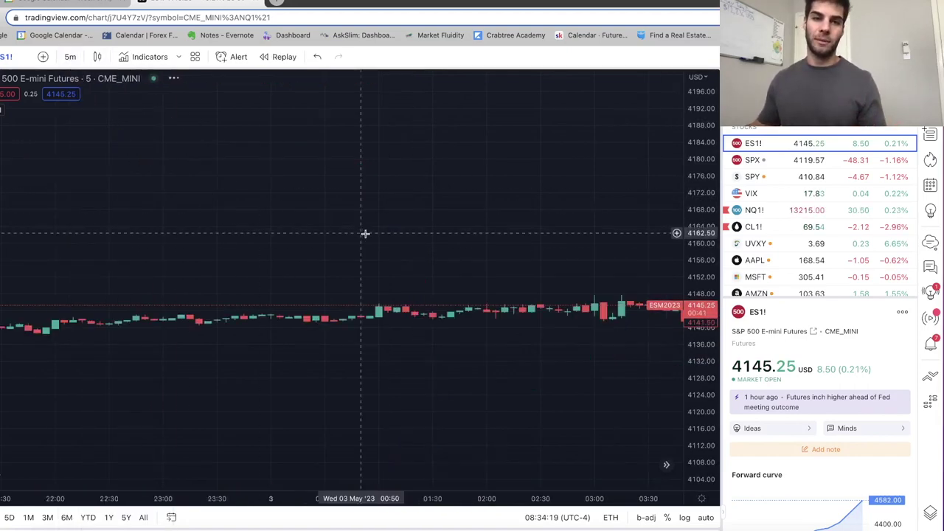
scroll(409, 295, left, 10)
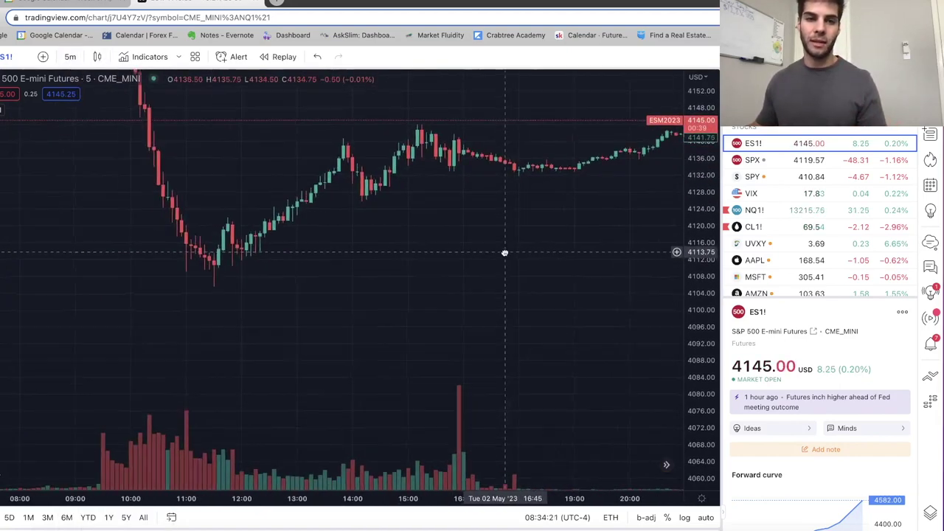
scroll(400, 295, up, 3)
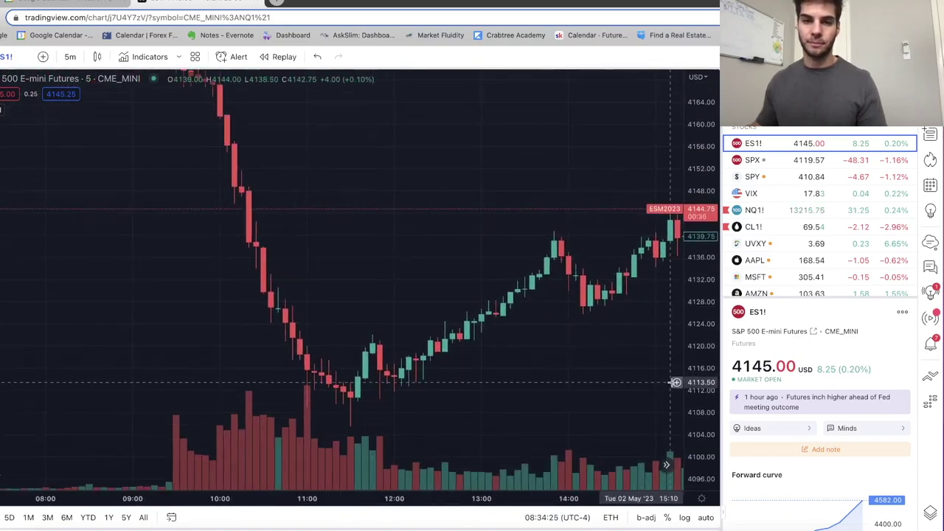
scroll(403, 273, up, 2)
scroll(376, 301, left, 2)
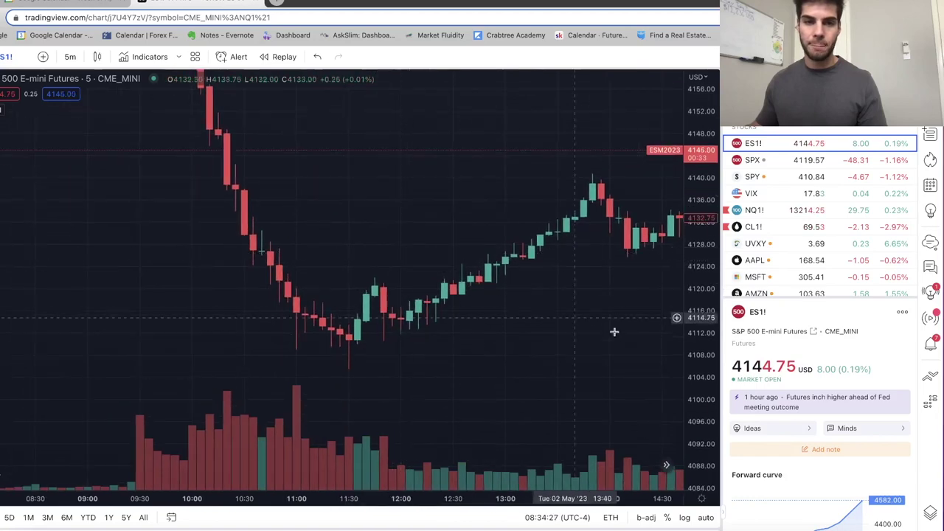
drag(693, 295, 693, 324)
scroll(335, 303, up, 2)
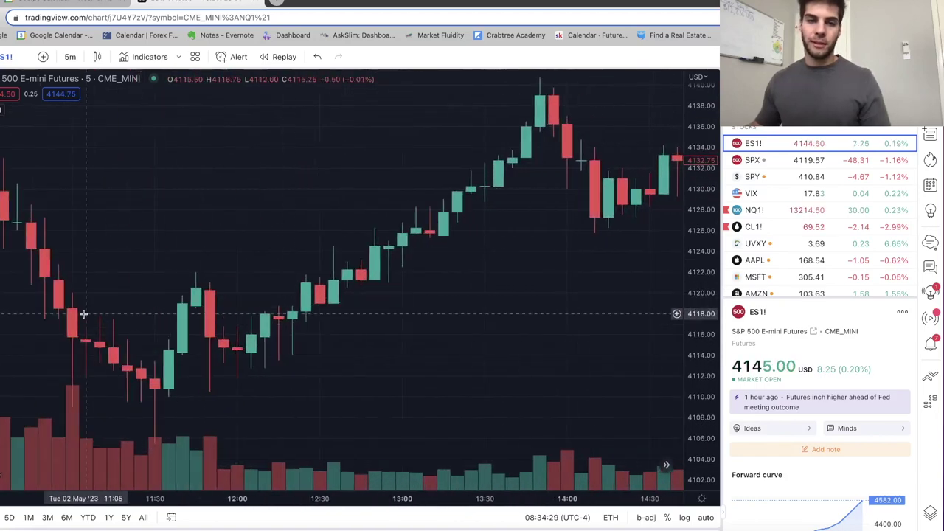
drag(216, 268, 362, 263)
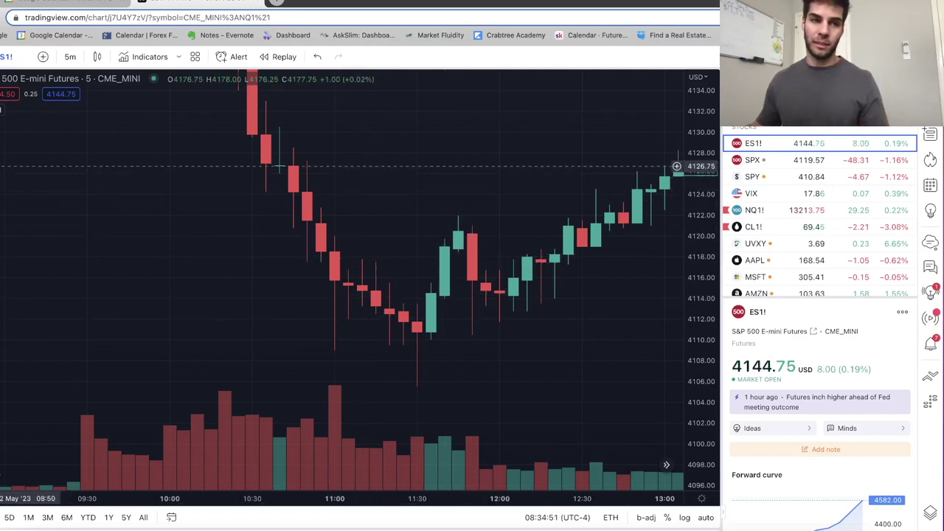
Step: Recenter on the low and rebound, and pick the Fibonacci drawing tool
drag(402, 217, 358, 311)
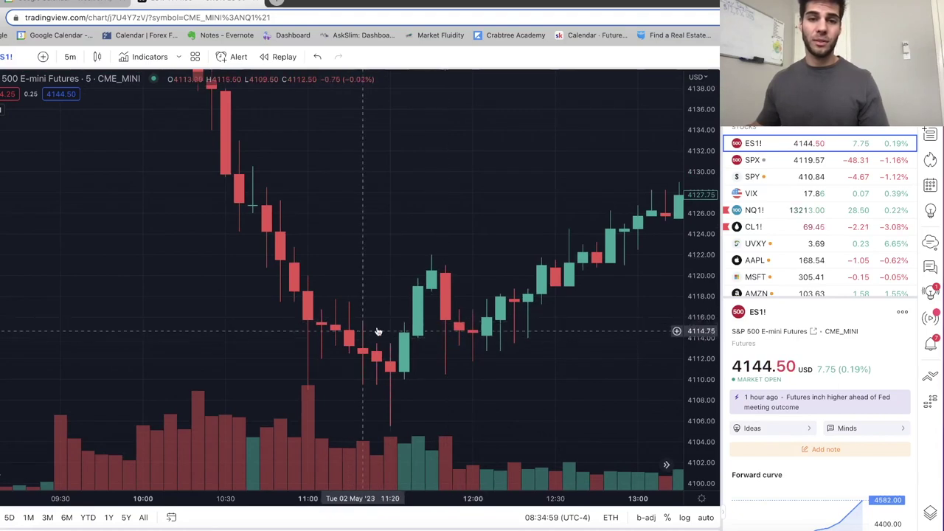
drag(339, 282, 361, 226)
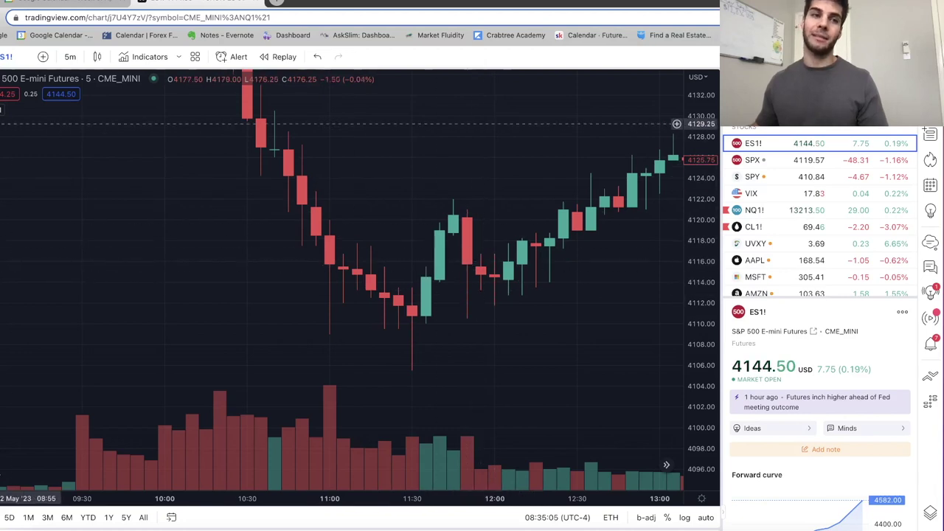
click(1, 136)
click(4, 146)
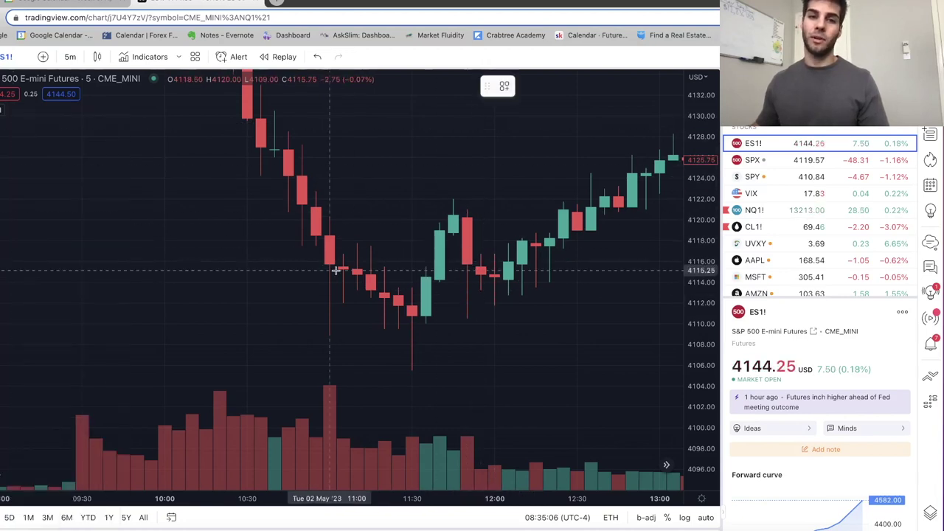
Step: Draw a Fibonacci retracement from the May 2 low up to the bounce high
click(410, 369)
click(507, 199)
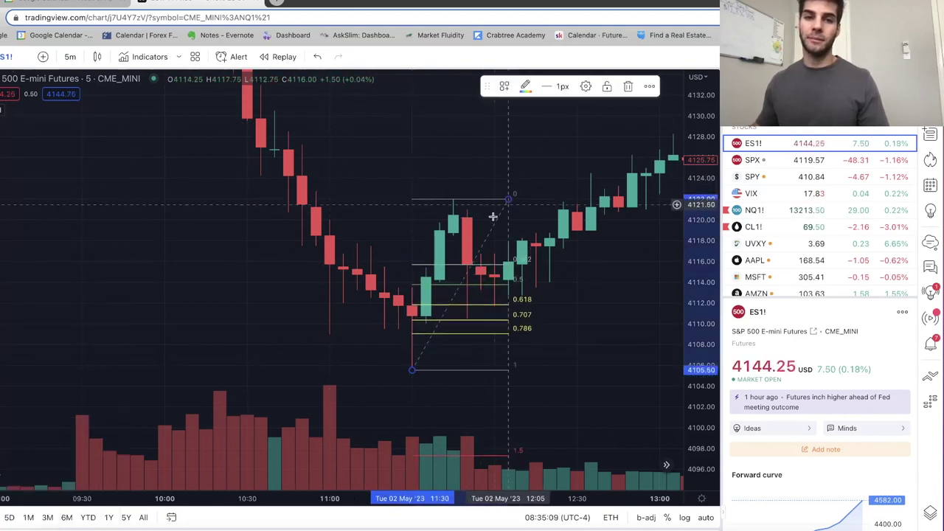
click(553, 299)
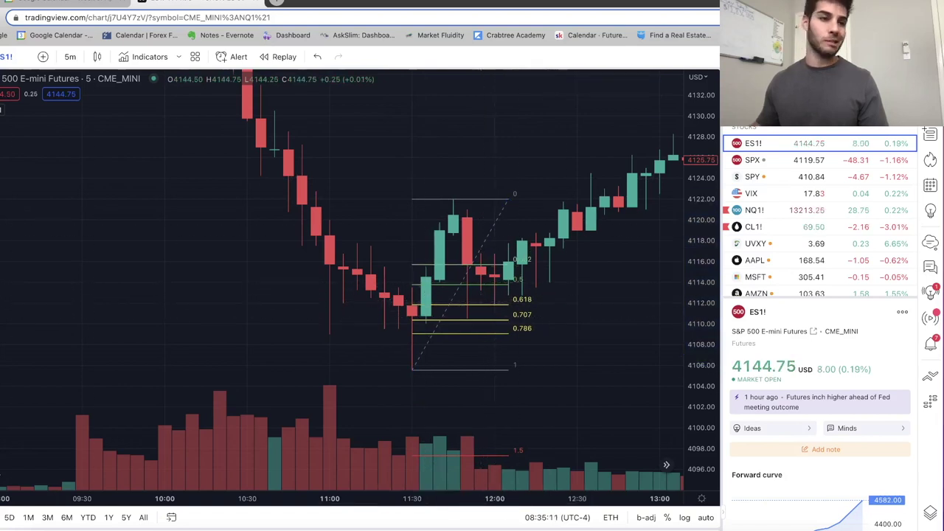
Step: Place a long position with entry 4113.75 near the 0.618 level and stop 4105.25
click(2, 140)
click(3, 201)
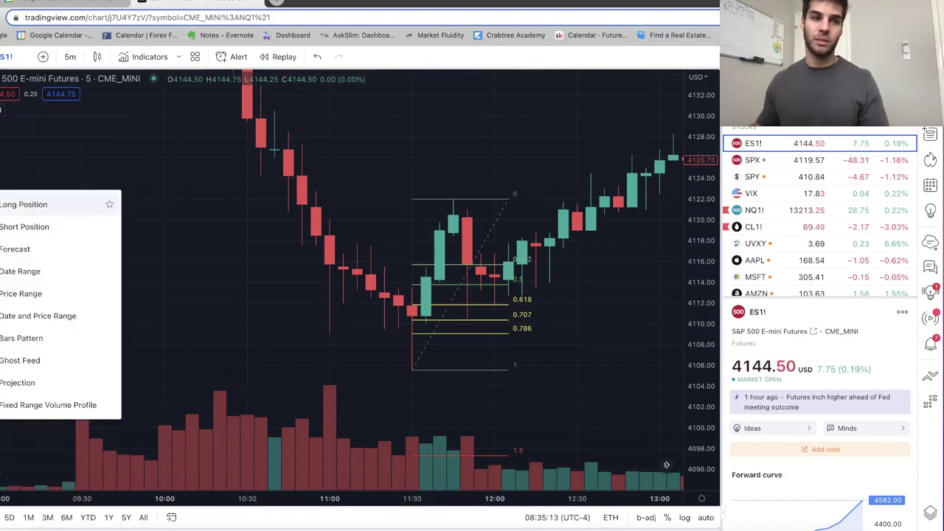
click(461, 312)
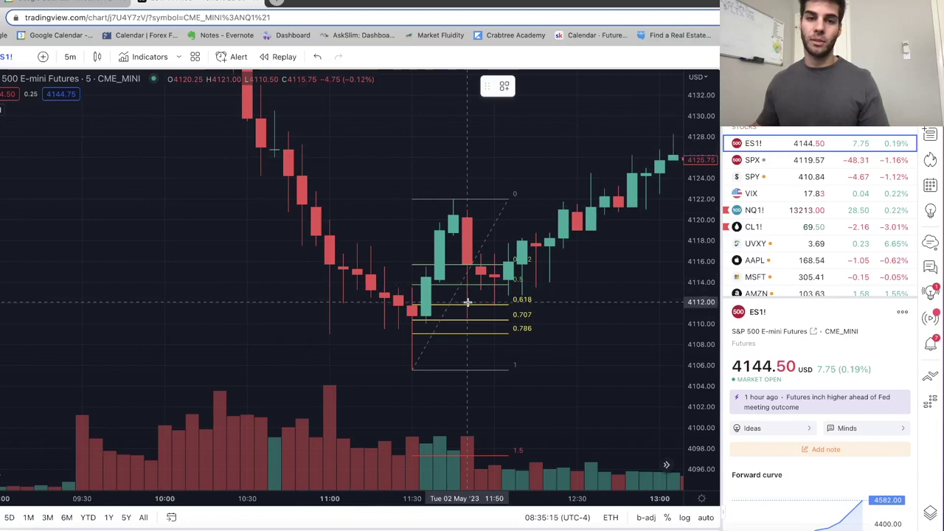
click(467, 302)
drag(468, 441, 467, 372)
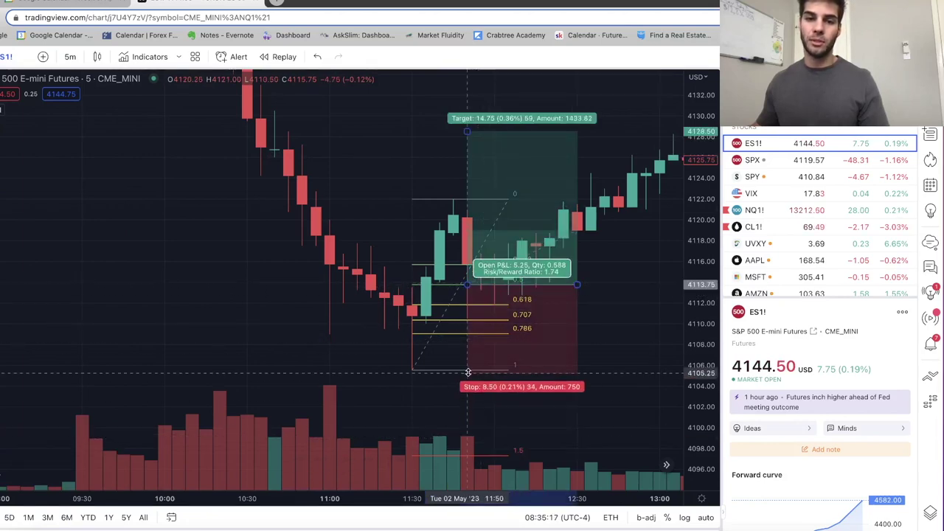
click(618, 264)
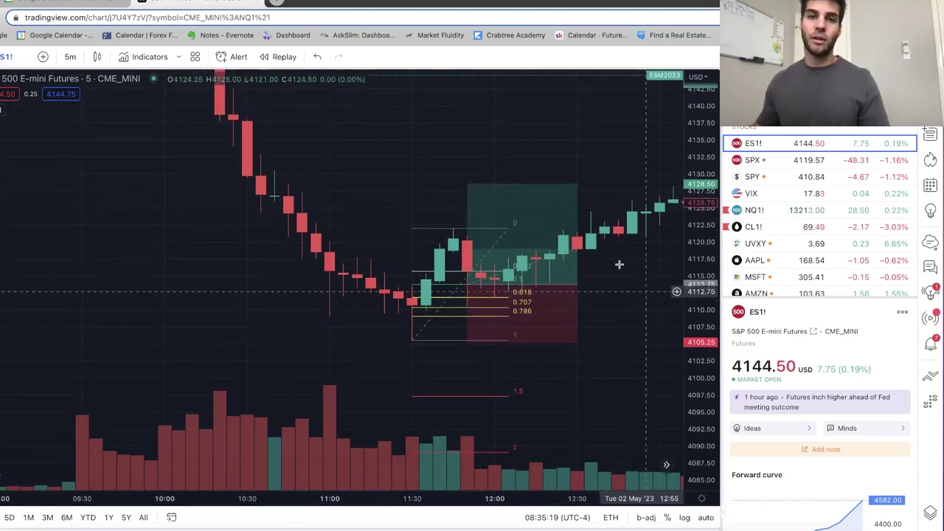
Step: Raise the long position's profit target to about 4170.50
scroll(619, 264, down, 3)
drag(339, 176, 336, 209)
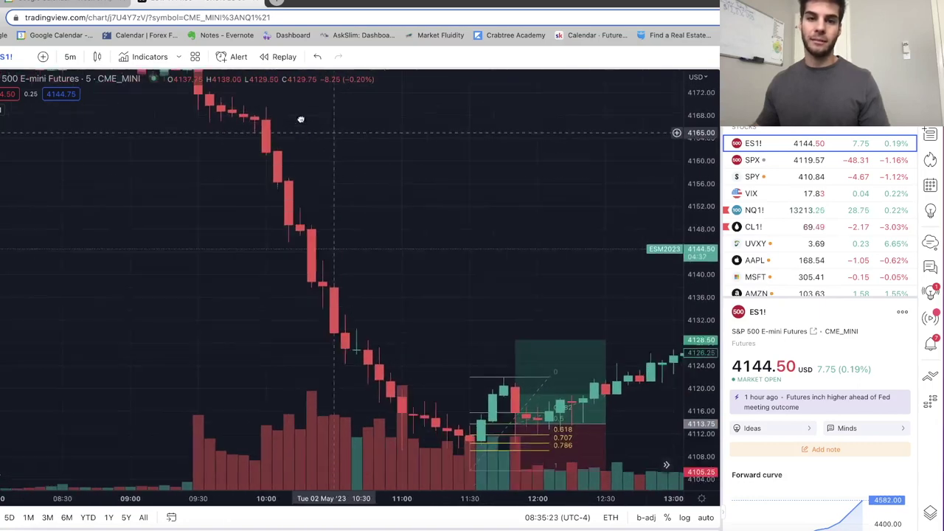
drag(301, 119, 241, 94)
drag(449, 316, 441, 88)
drag(267, 81, 287, 160)
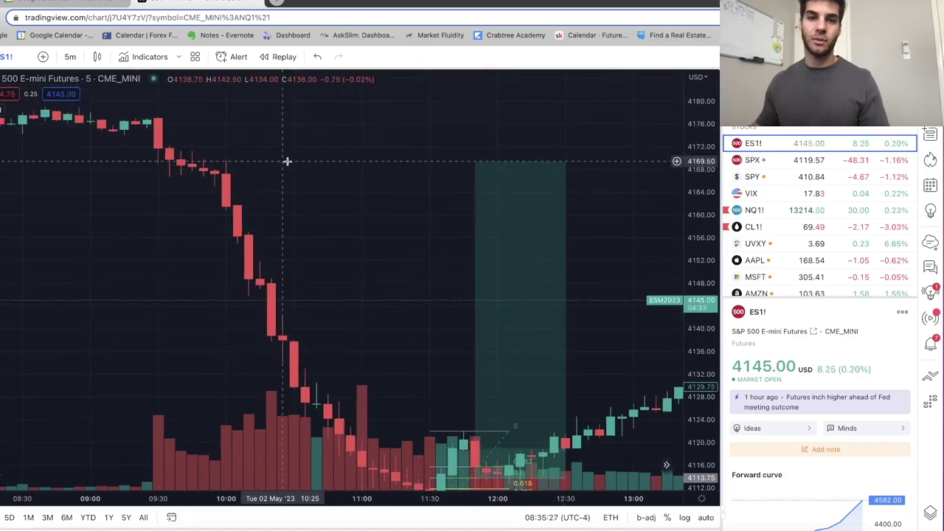
mouse_move(478, 177)
Step: Delete the Fibonacci retracement, leaving only the long position
scroll(385, 189, down, 5)
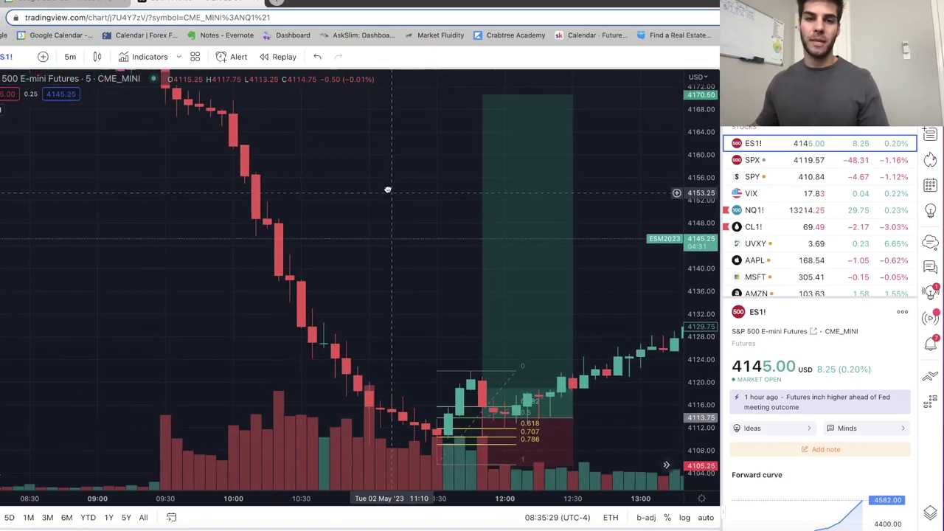
scroll(585, 359, right, 5)
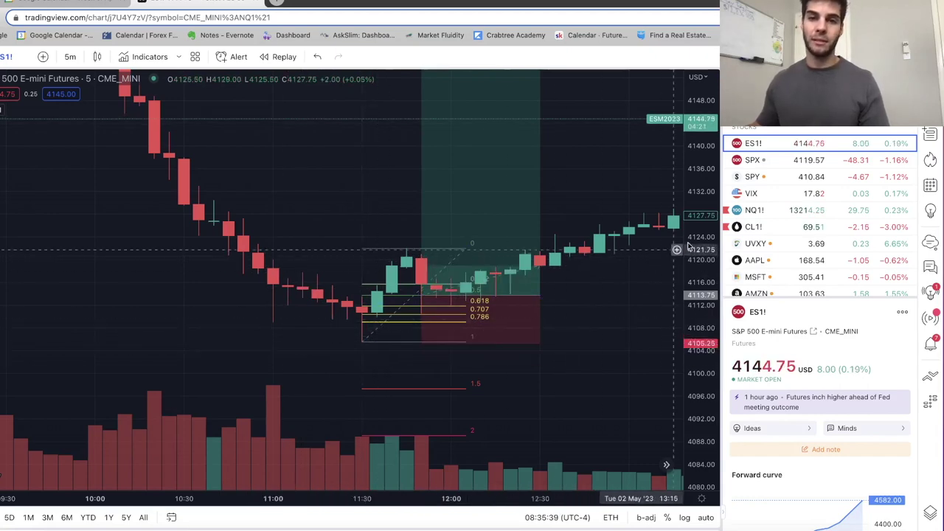
scroll(287, 153, left, 2)
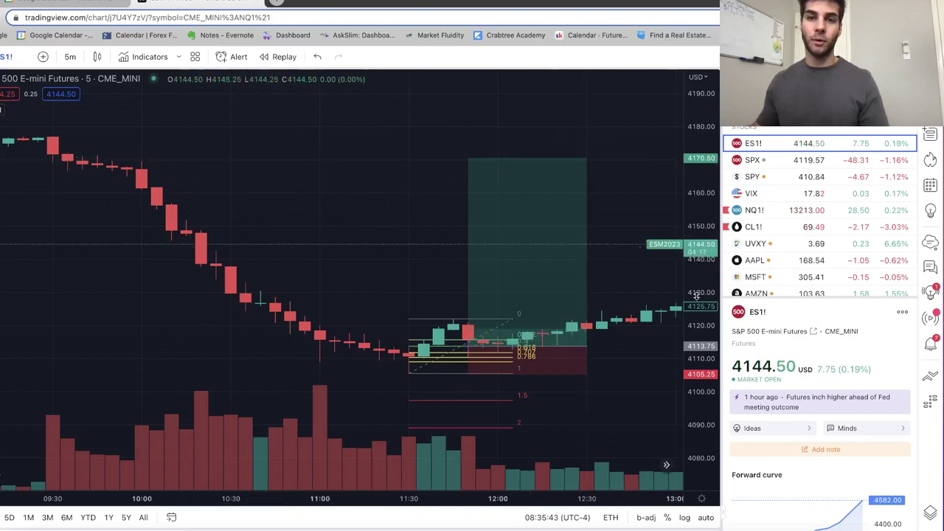
drag(696, 295, 696, 265)
click(452, 337)
key(Delete)
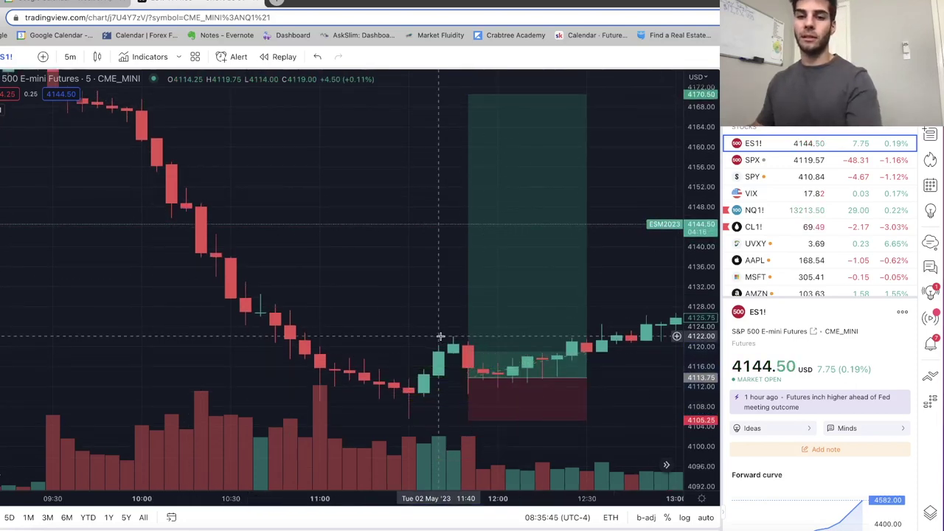
Step: Scroll across the 5-minute chart to review the long position and bring up the timeframe list
scroll(413, 253, down, 2)
scroll(383, 297, right, 3)
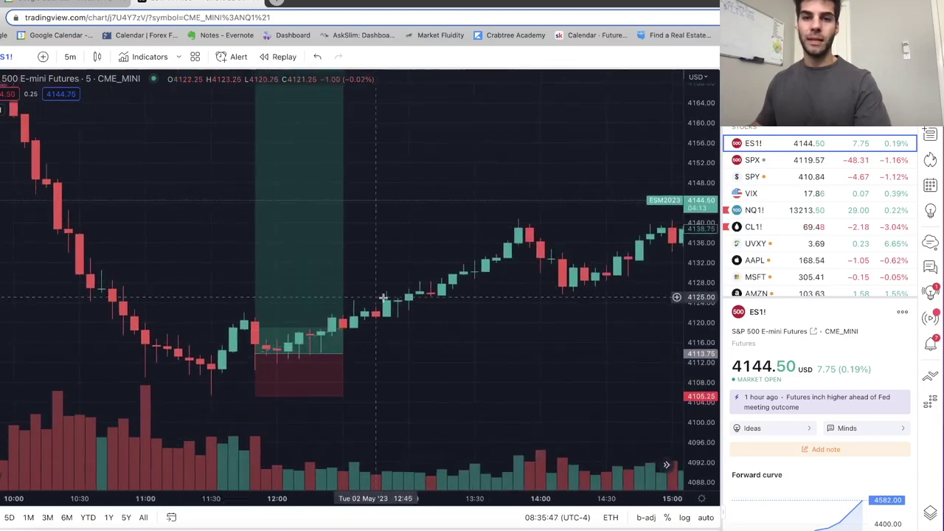
scroll(444, 231, right, 5)
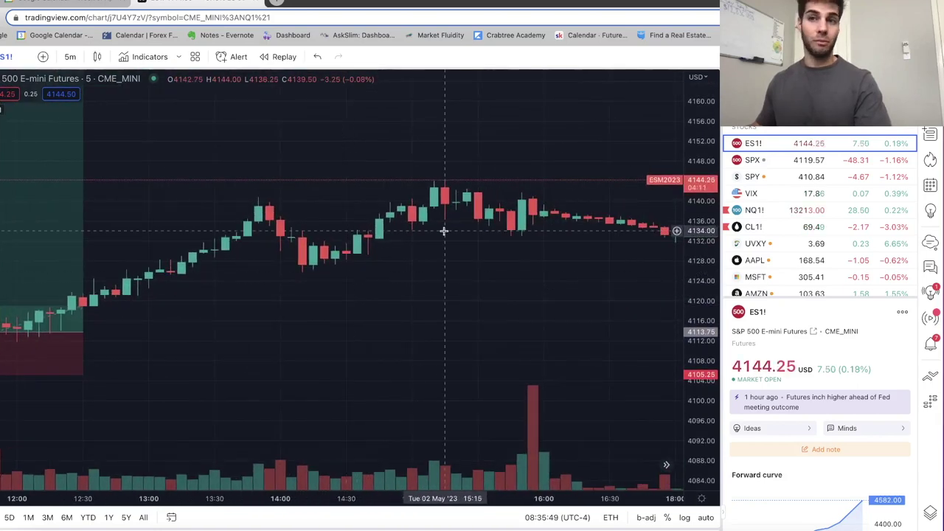
scroll(467, 269, right, 10)
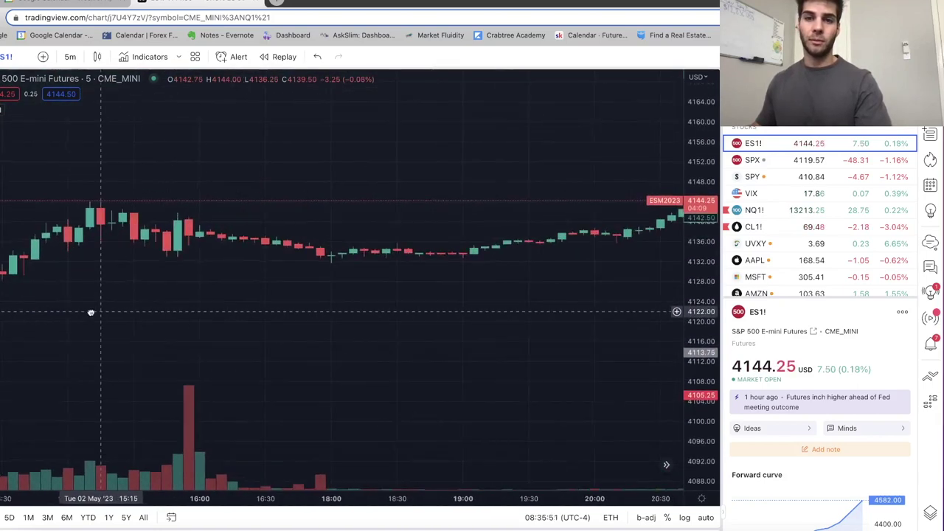
scroll(597, 282, left, 10)
scroll(288, 199, left, 5)
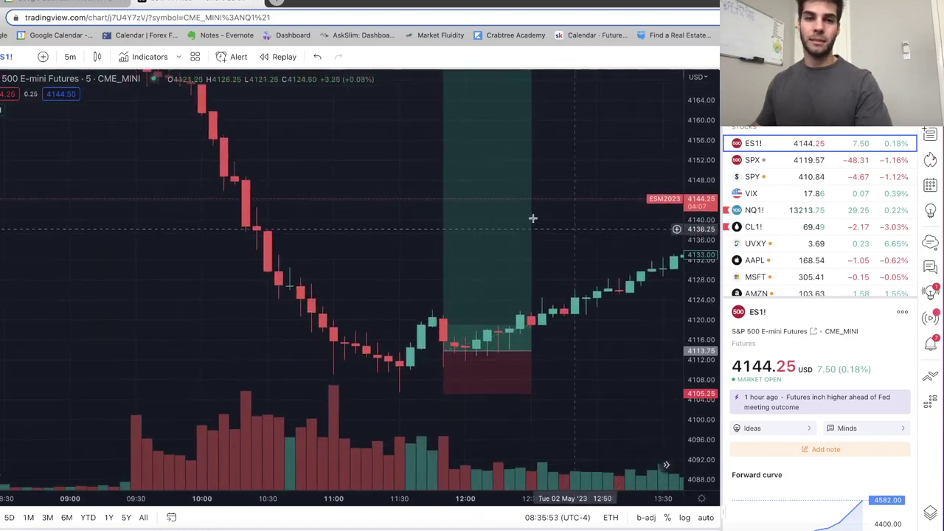
click(70, 56)
Step: Switch the chart to 15-minute candles and frame the May 2 drop
click(74, 168)
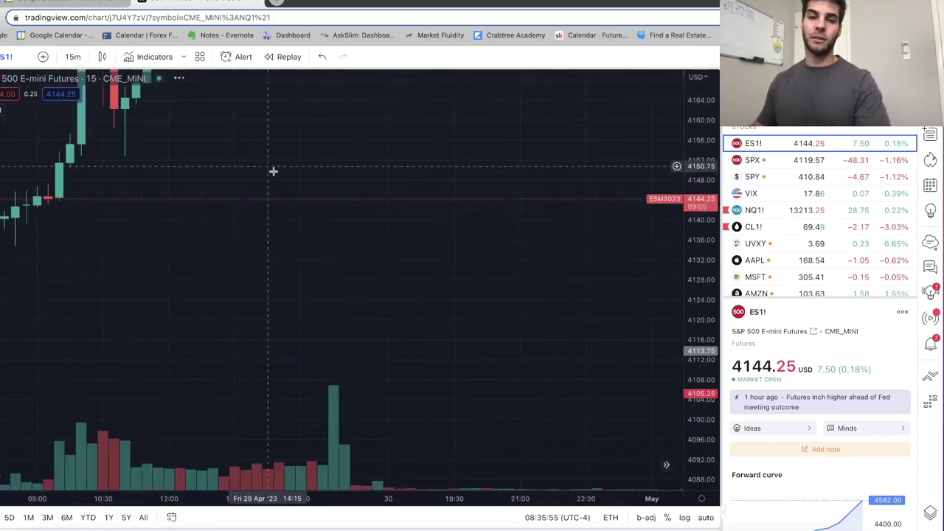
scroll(184, 310, left, 5)
scroll(259, 116, right, 8)
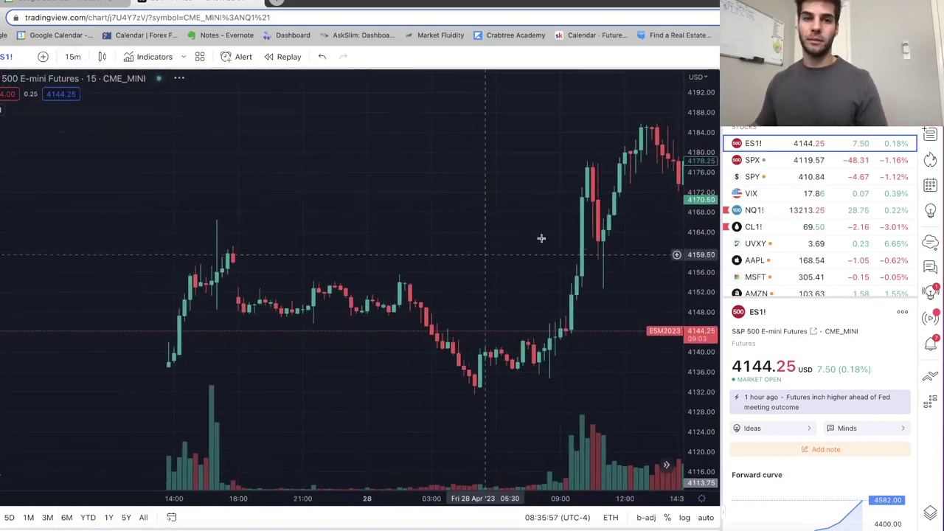
scroll(249, 331, right, 10)
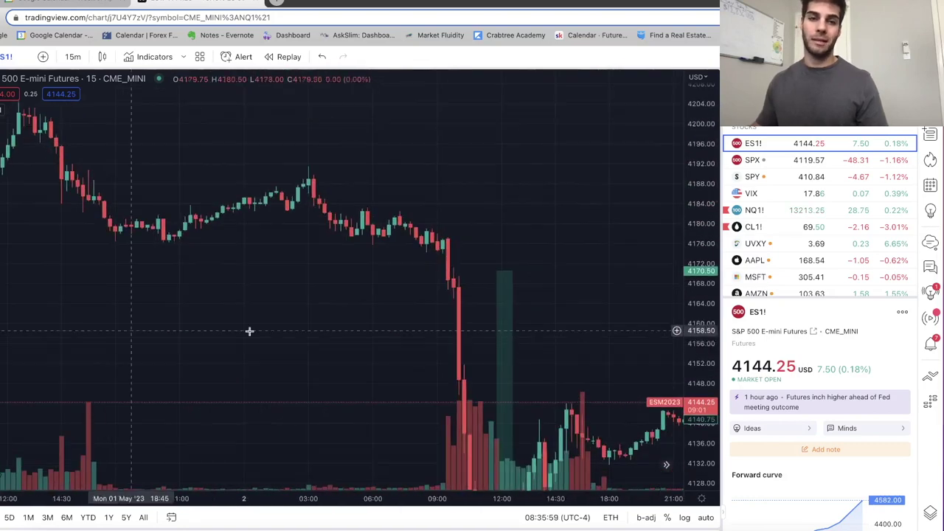
scroll(546, 325, up, 5)
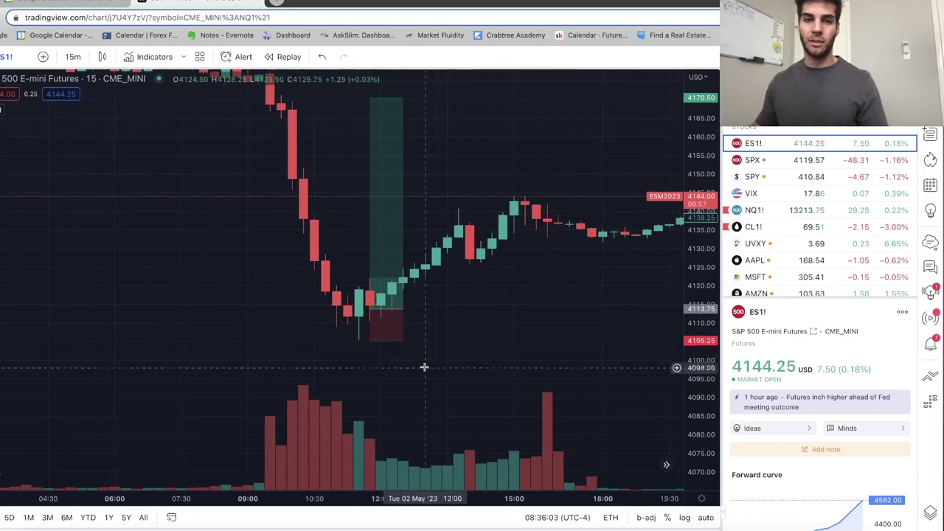
Step: Show the long position's target and stop details and recentre on the drop and bounce
click(386, 283)
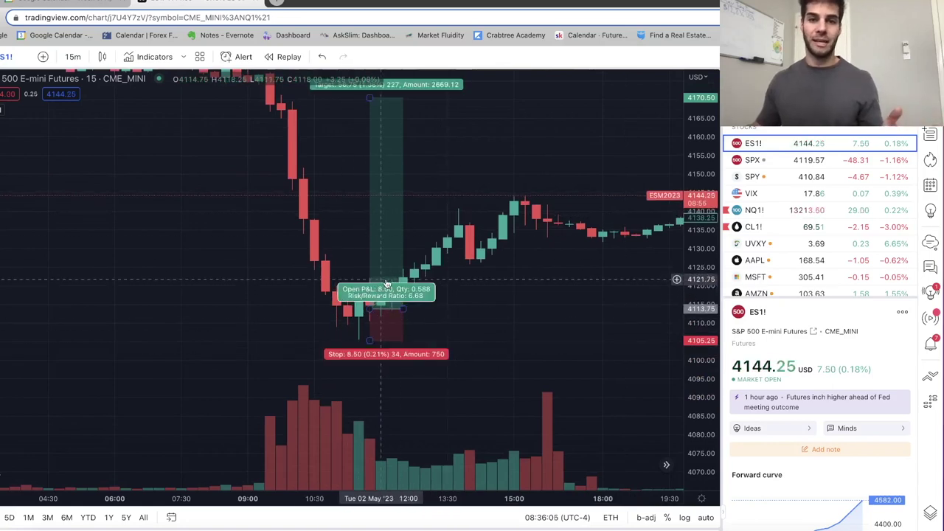
scroll(451, 353, down, 3)
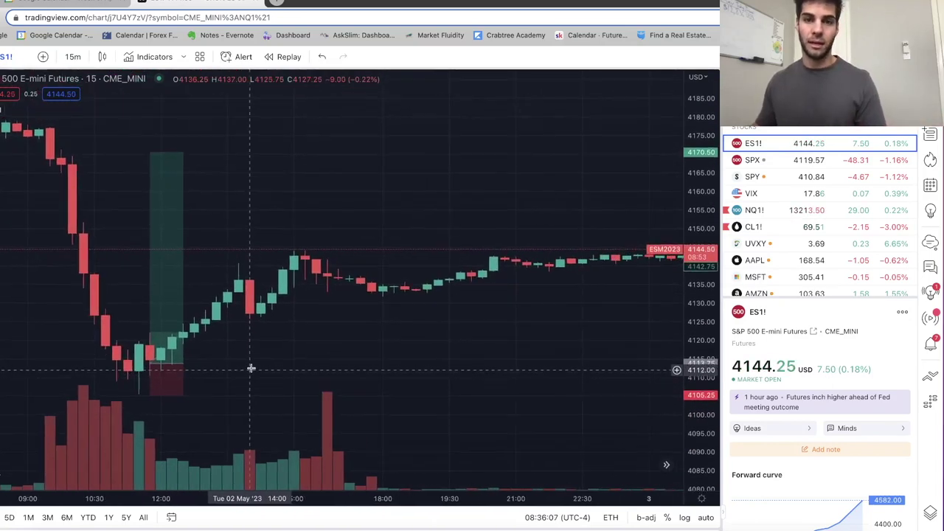
drag(315, 355, 442, 330)
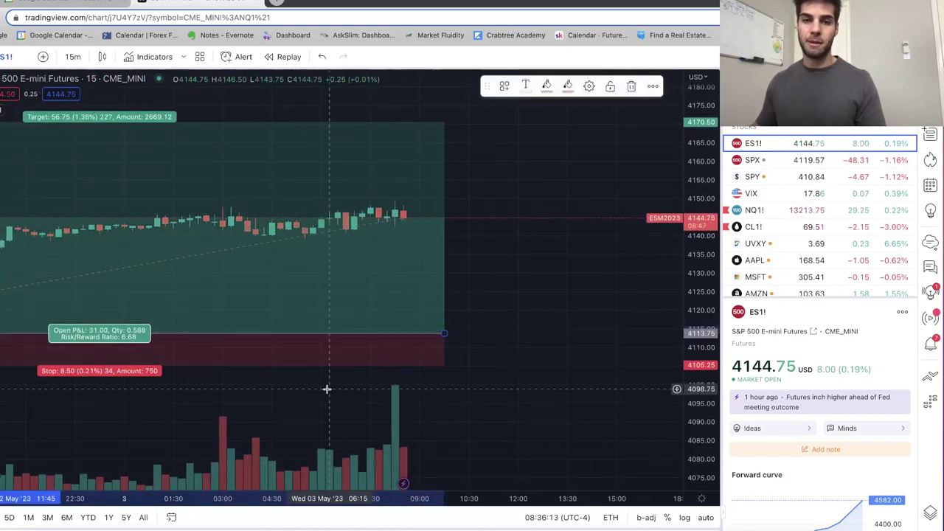
scroll(301, 391, down, 4)
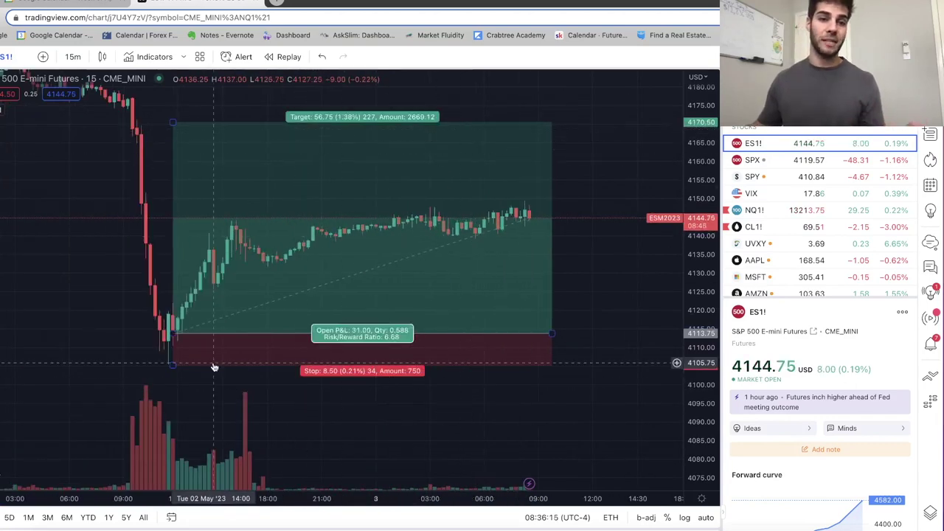
scroll(172, 376, down, 3)
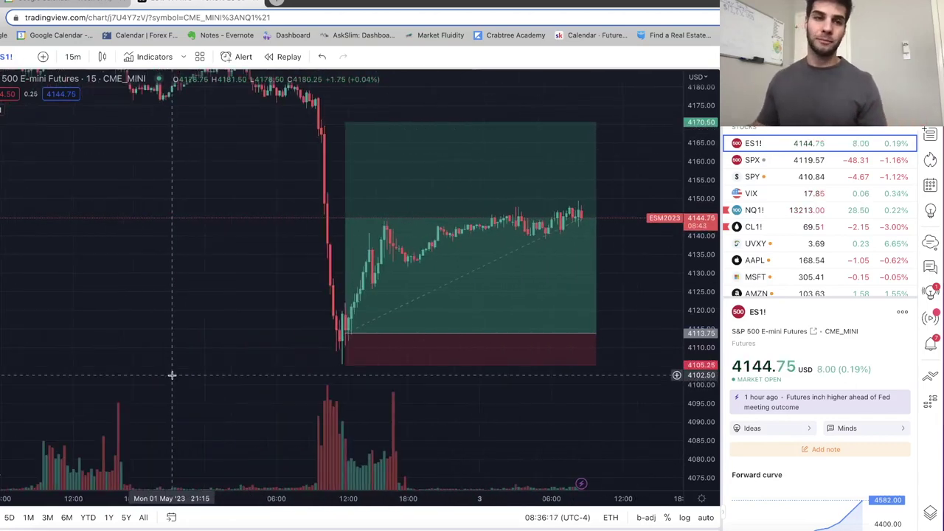
drag(362, 177, 381, 217)
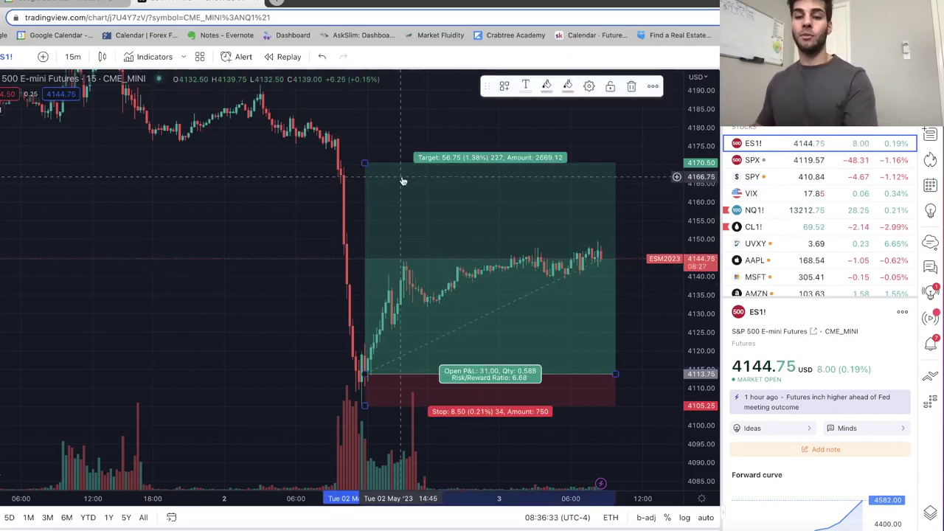
click(72, 56)
Step: Switch to 1-hour candles and recentre the view on the long position box
click(104, 243)
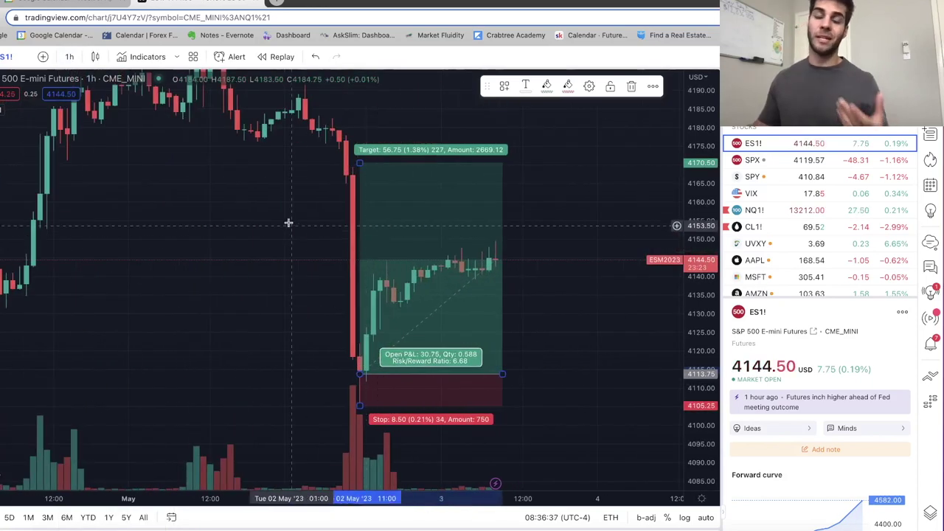
drag(273, 208, 306, 264)
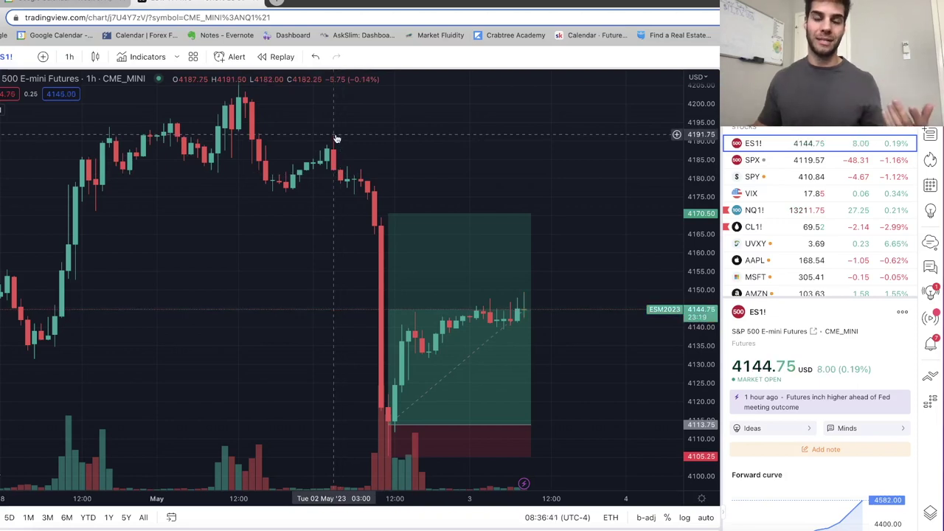
drag(301, 223, 308, 179)
drag(312, 248, 307, 275)
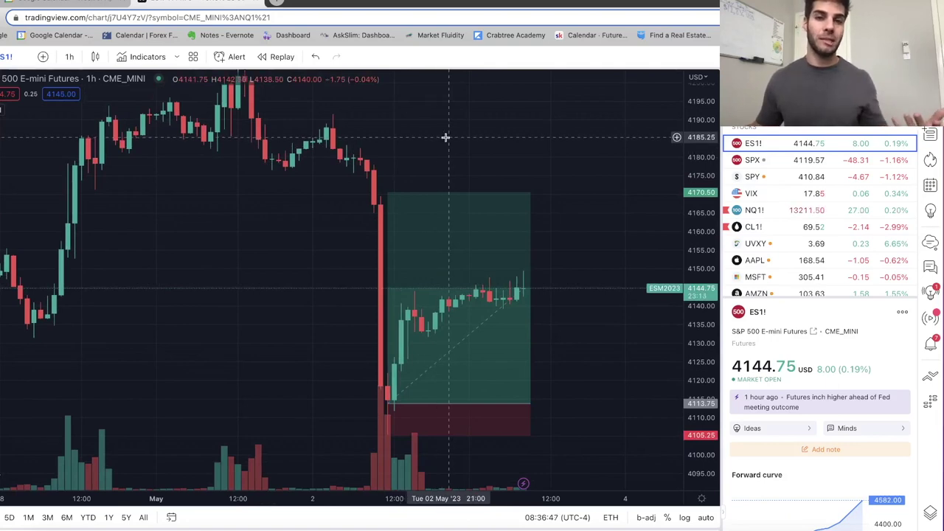
drag(348, 362, 337, 289)
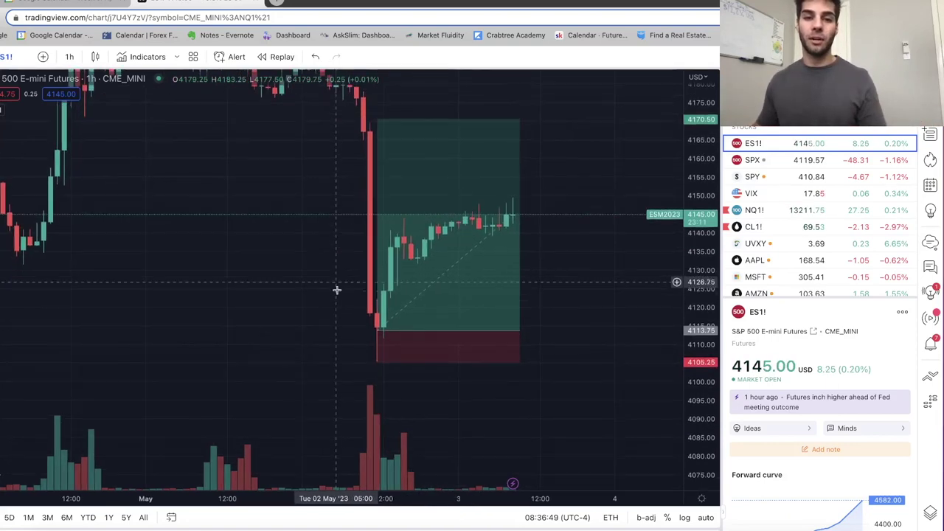
drag(273, 151, 310, 213)
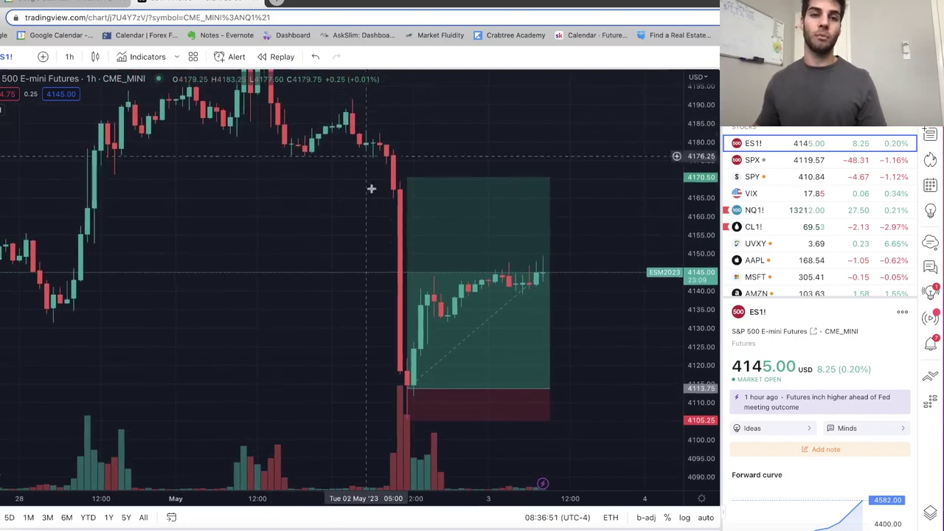